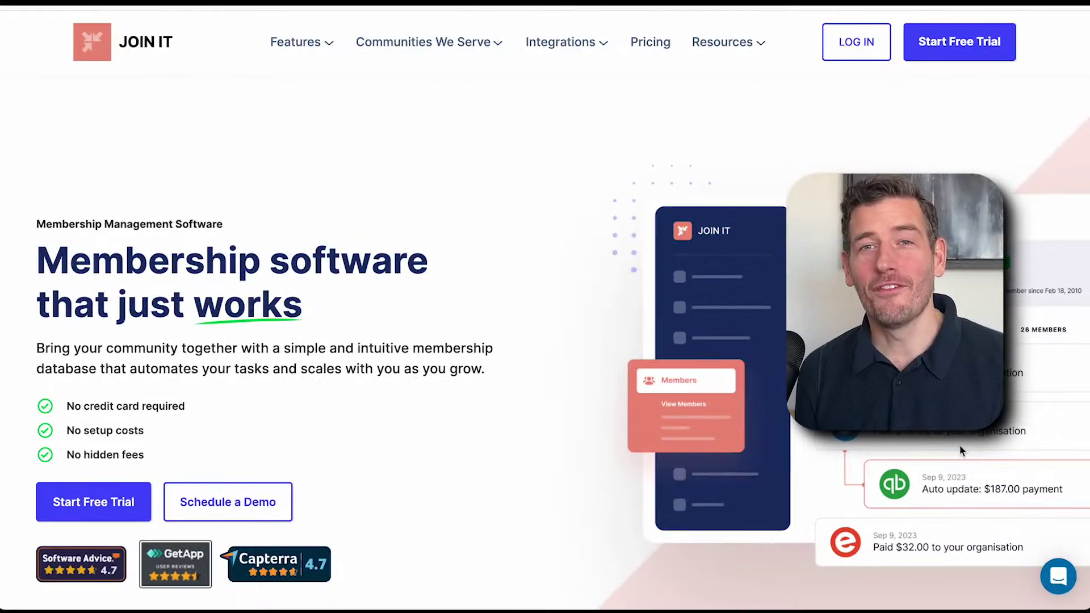
- Start a free trial for Wilderness Photography Club with the contact's first name, e-mail and password
{"action": "left_click", "coordinate": [969, 50]}
{"action": "type", "text": "Wilderness Photography Club"}
{"action": "key", "text": "Tab"}
{"action": "type", "text": "Mitch"}
{"action": "key", "text": "Tab"}
{"action": "key", "text": "Tab"}
{"action": "type", "text": "password"}
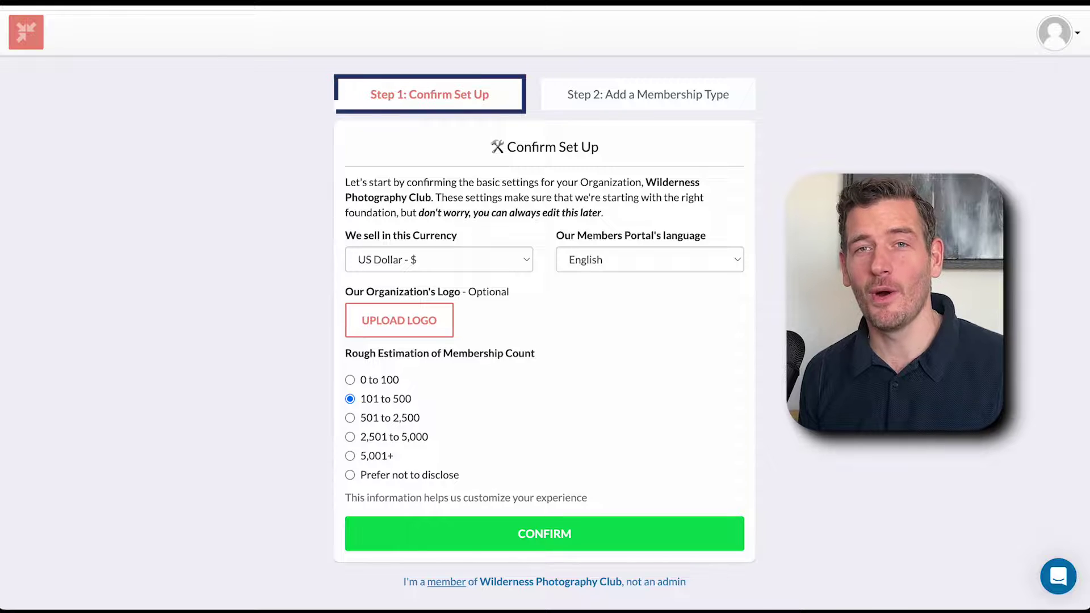
{"action": "left_click", "coordinate": [680, 90]}
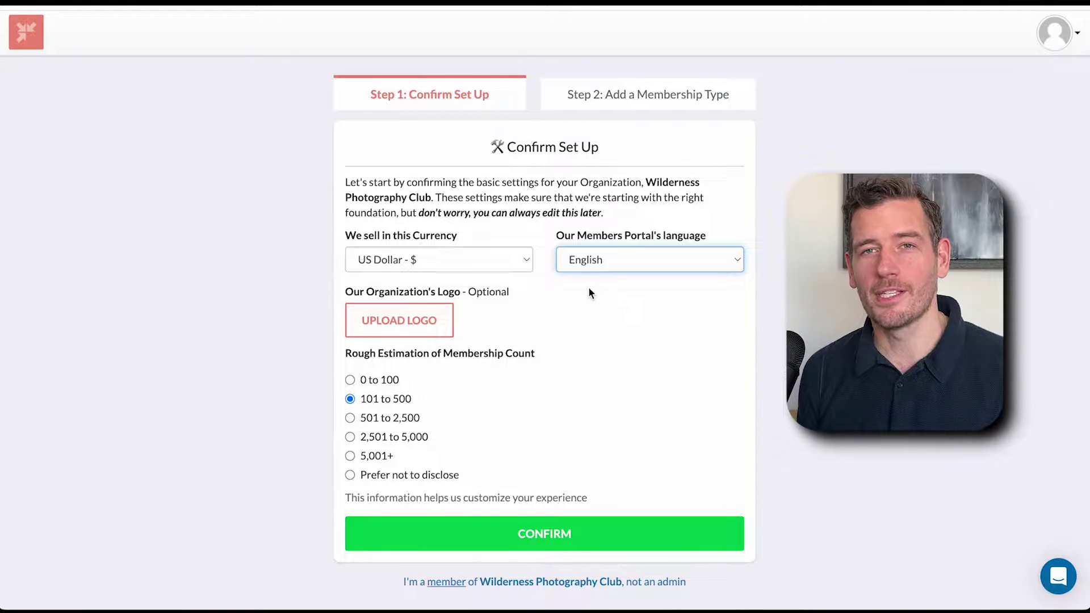
- Keep US Dollar as currency and English as portal language, and confirm the basic settings
{"action": "left_click", "coordinate": [495, 260]}
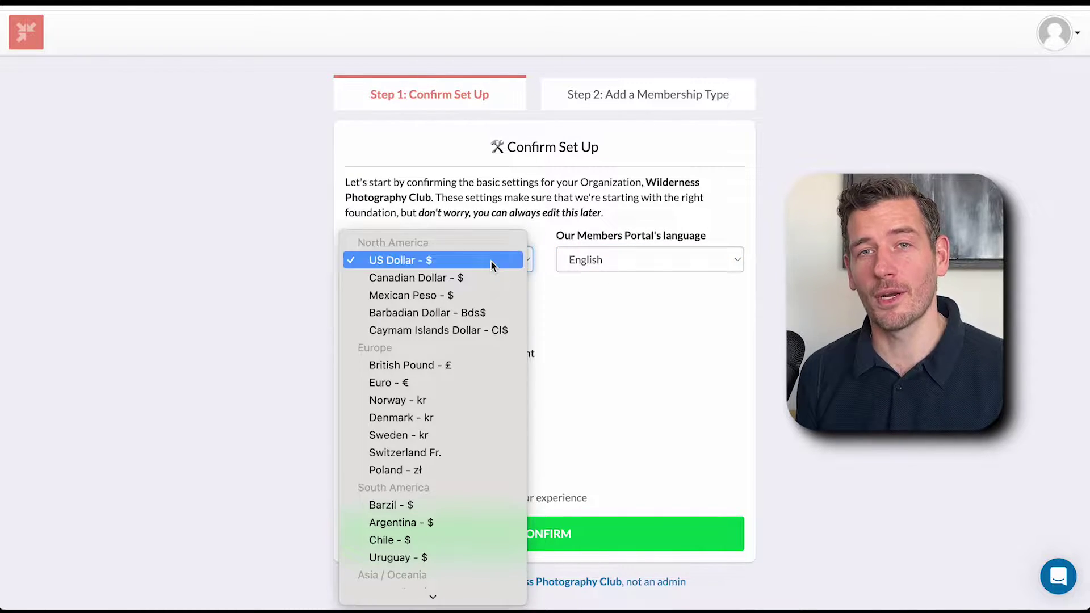
{"action": "left_click", "coordinate": [492, 261]}
{"action": "left_click", "coordinate": [598, 262]}
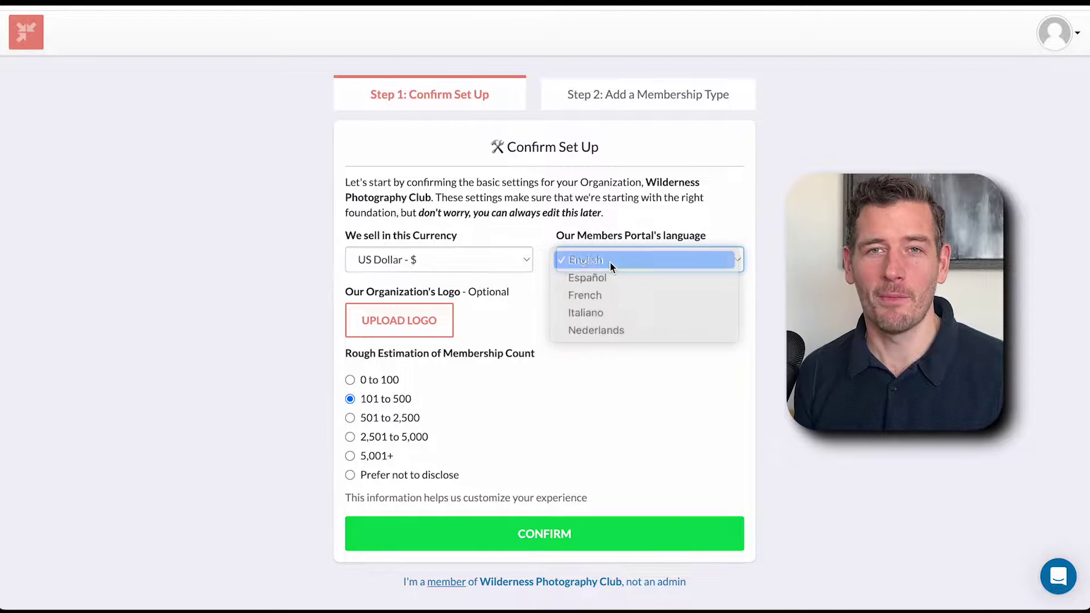
{"action": "left_click", "coordinate": [611, 263]}
{"action": "left_click", "coordinate": [552, 548]}
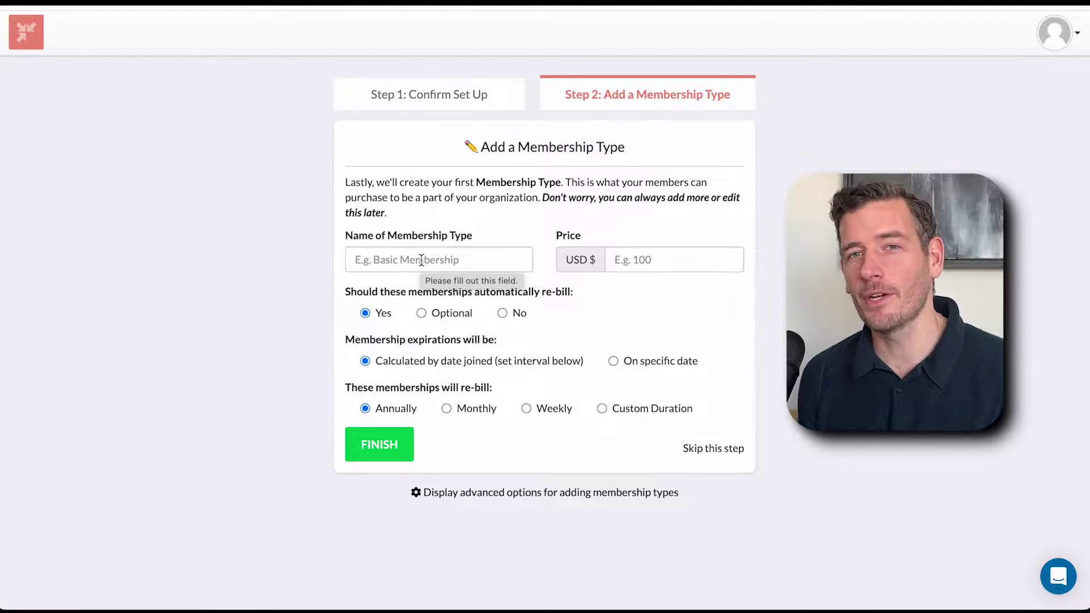
- Name the membership type 'Basic Membership' and give it a price of 10
{"action": "left_click", "coordinate": [475, 253]}
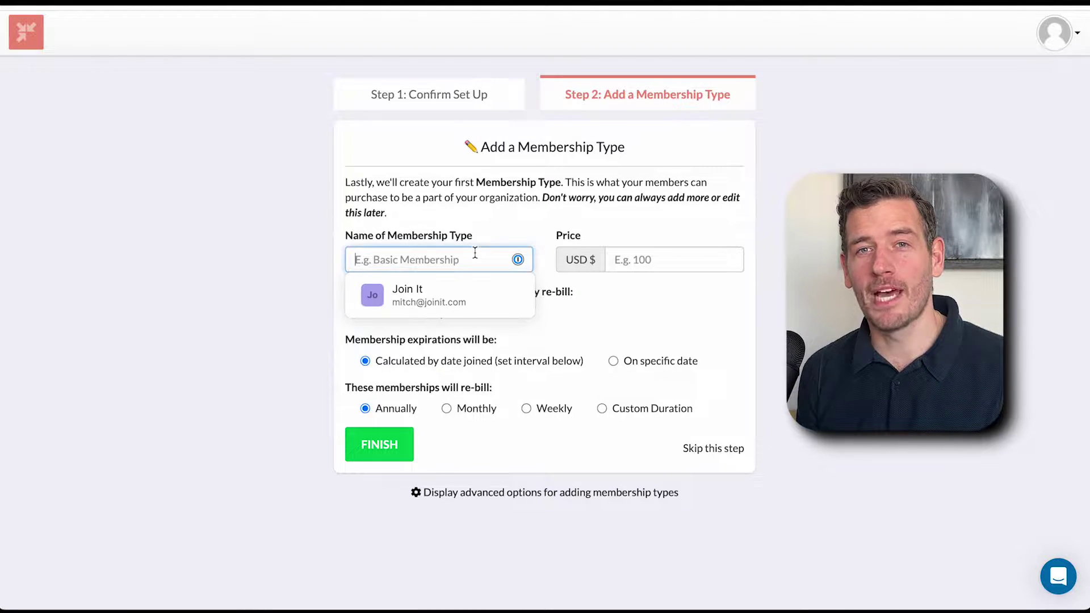
{"action": "type", "text": "Basic Membership"}
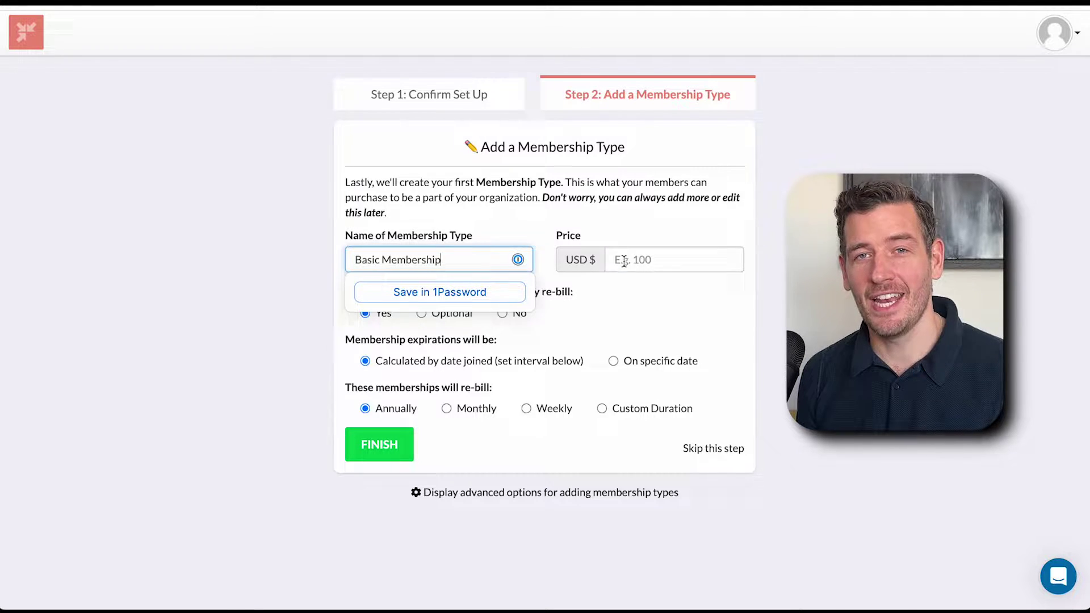
{"action": "left_click", "coordinate": [624, 261]}
{"action": "type", "text": "10"}
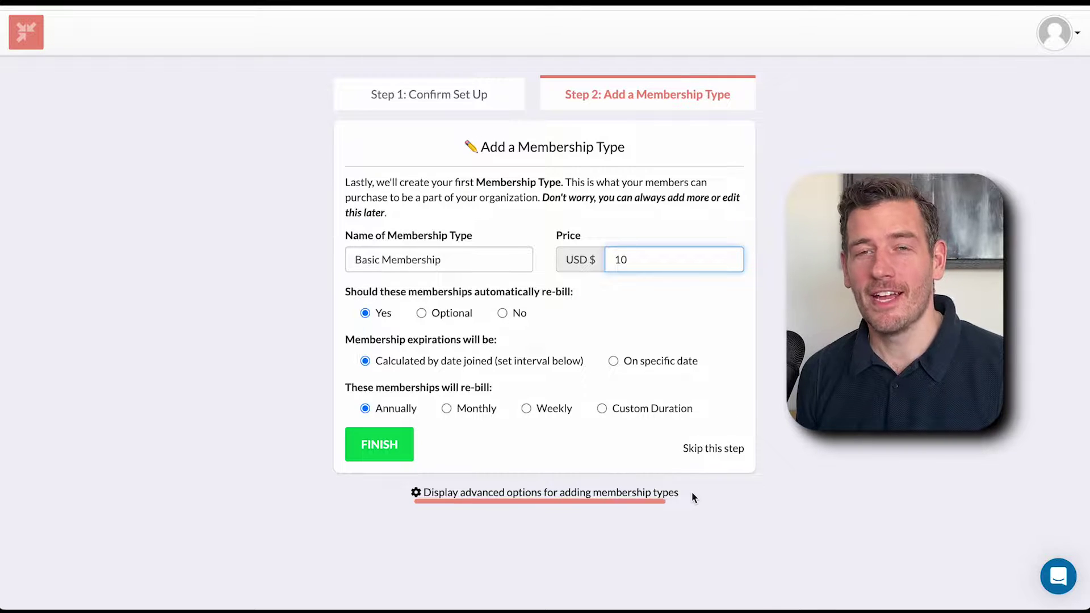
- Keep Individual registration and Displayed on the profile, then create the type and finish onboarding
{"action": "left_click", "coordinate": [653, 494]}
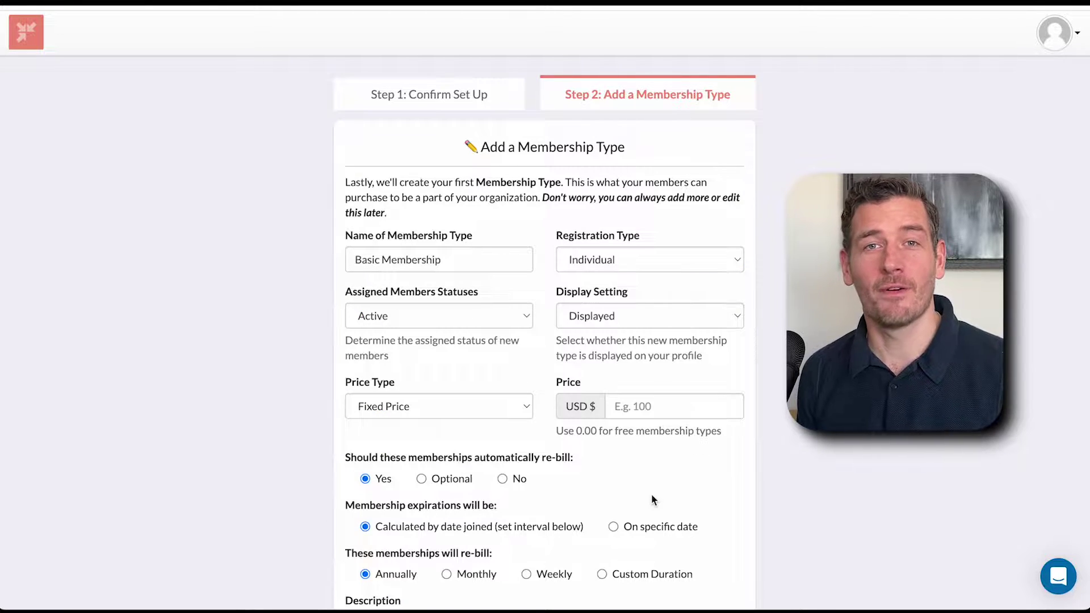
{"action": "left_click", "coordinate": [681, 257]}
{"action": "left_click", "coordinate": [679, 247]}
{"action": "left_click", "coordinate": [670, 316]}
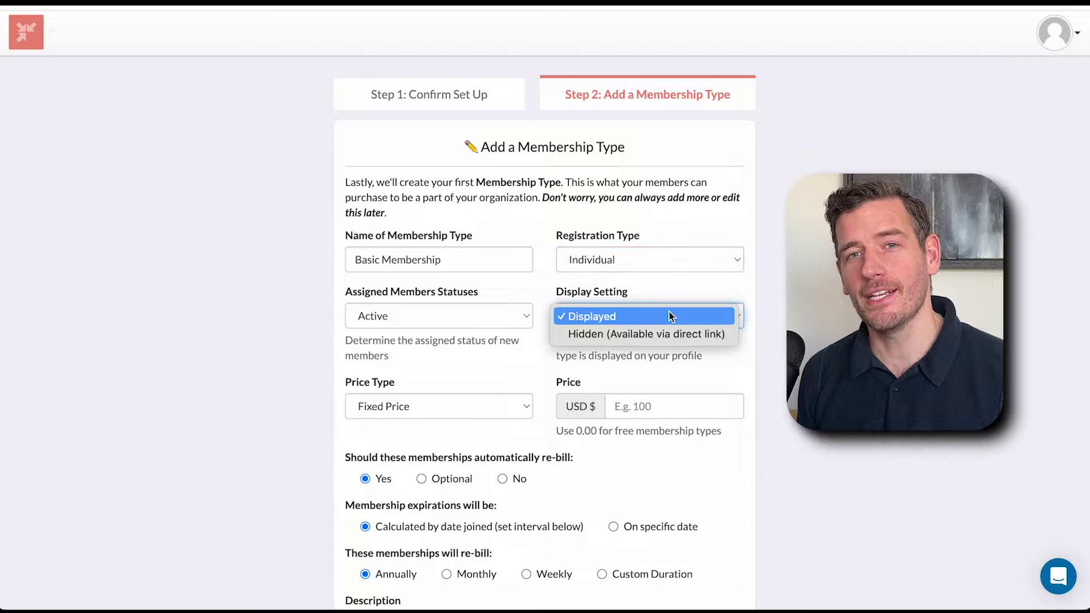
{"action": "left_click", "coordinate": [668, 317]}
{"action": "scroll", "coordinate": [669, 317], "scroll_direction": "down", "scroll_amount": 3}
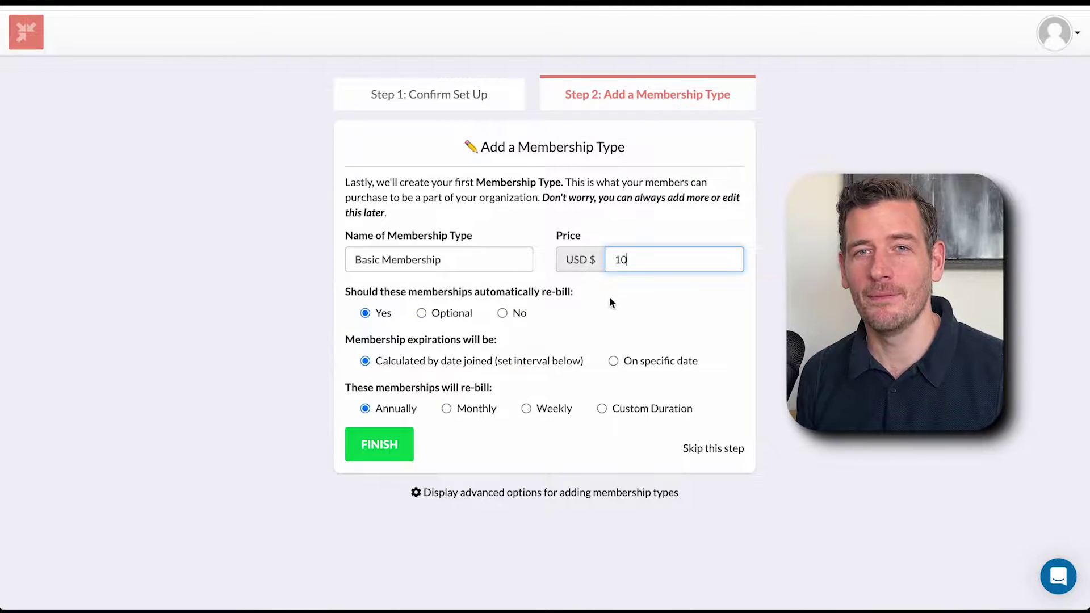
{"action": "left_click", "coordinate": [384, 446]}
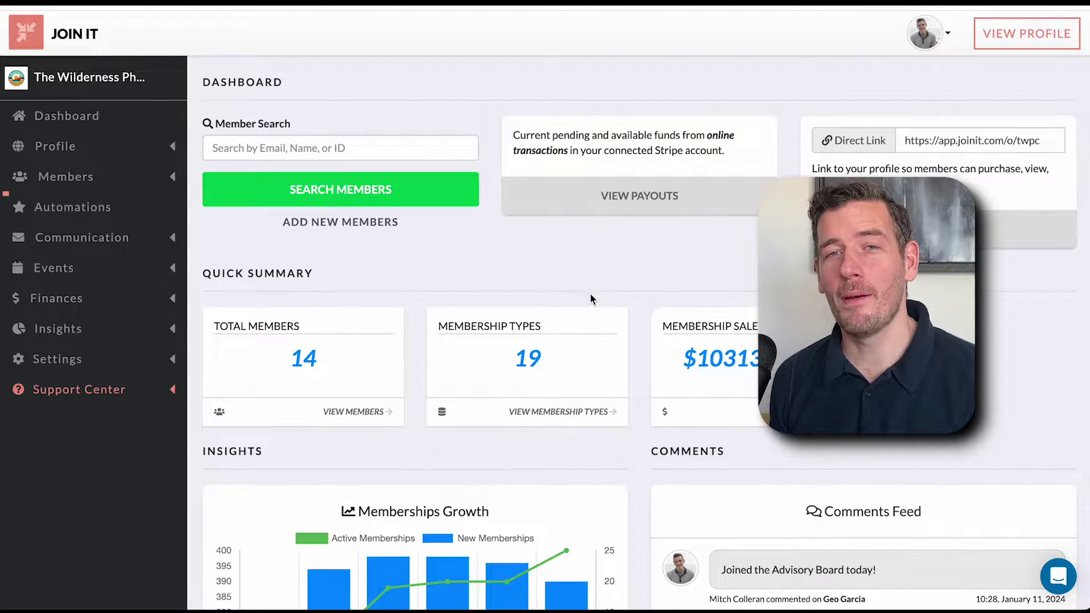
- Go to Members > Membership Types and open the VIP membership type's details
{"action": "left_click", "coordinate": [68, 176]}
{"action": "left_click", "coordinate": [141, 274]}
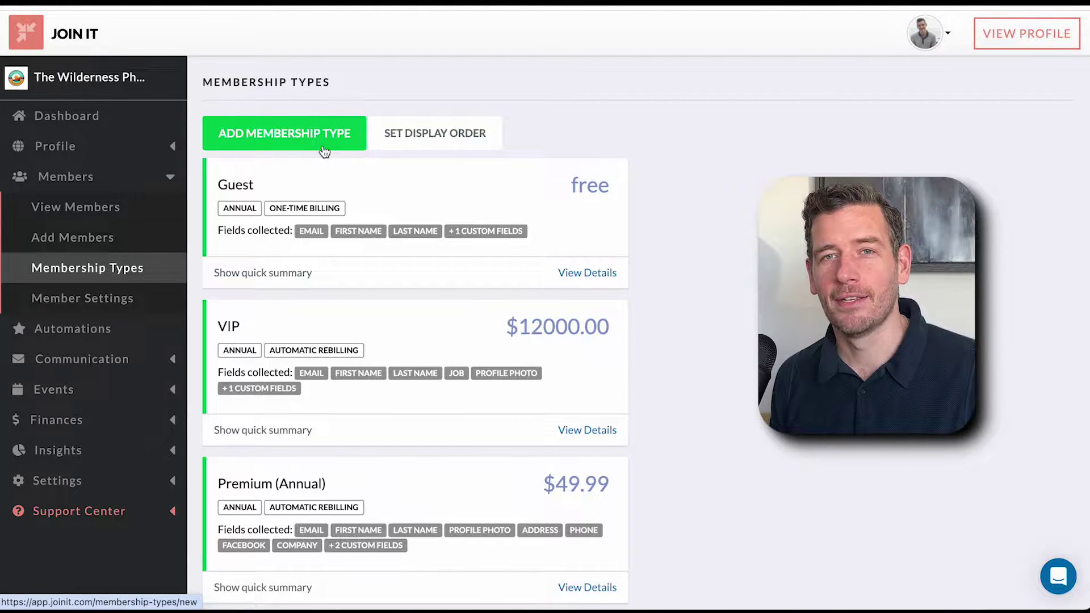
{"action": "left_click", "coordinate": [348, 338]}
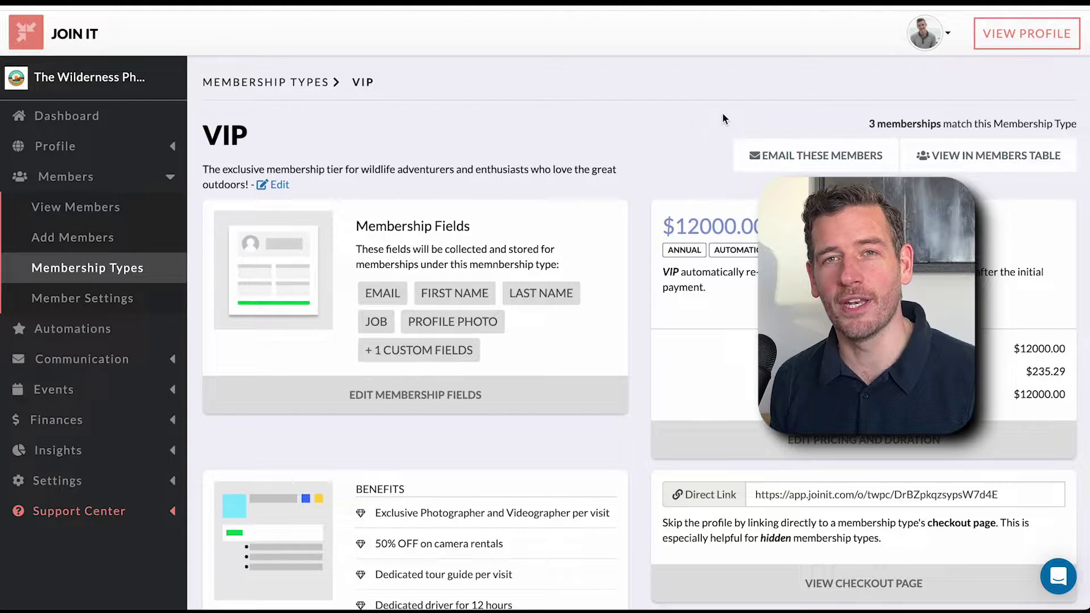
{"action": "left_click", "coordinate": [862, 444]}
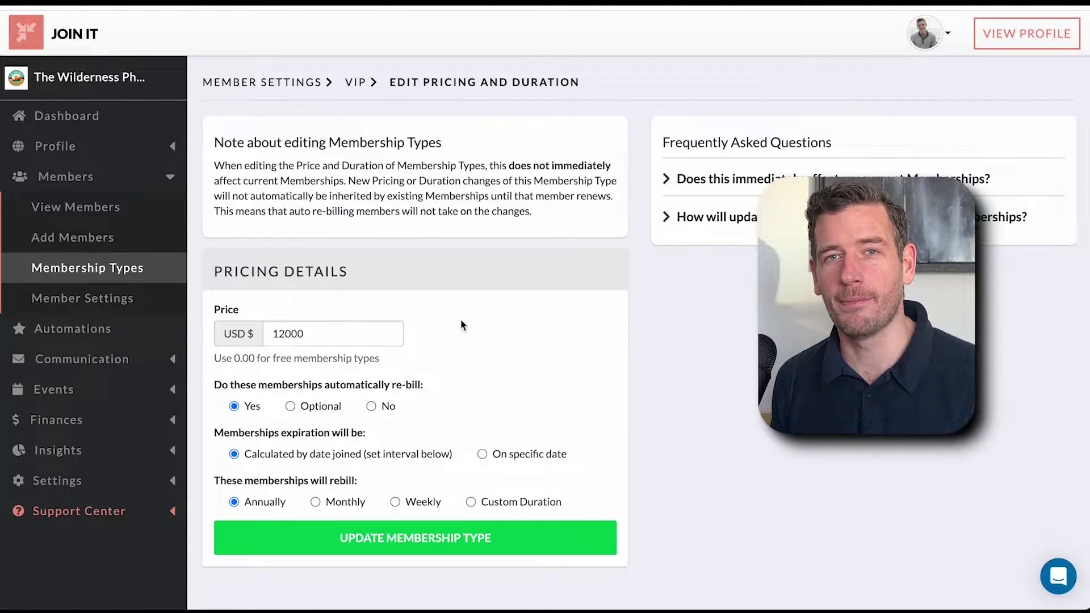
{"action": "left_click", "coordinate": [371, 407]}
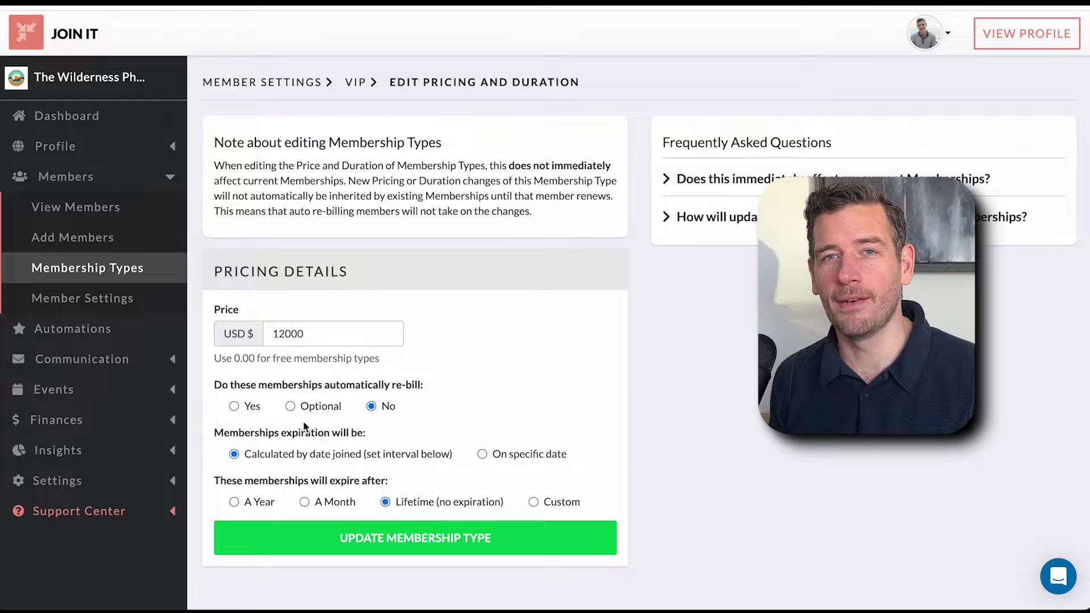
{"action": "left_click", "coordinate": [252, 408]}
{"action": "scroll", "coordinate": [392, 281], "scroll_direction": "down", "scroll_amount": 5}
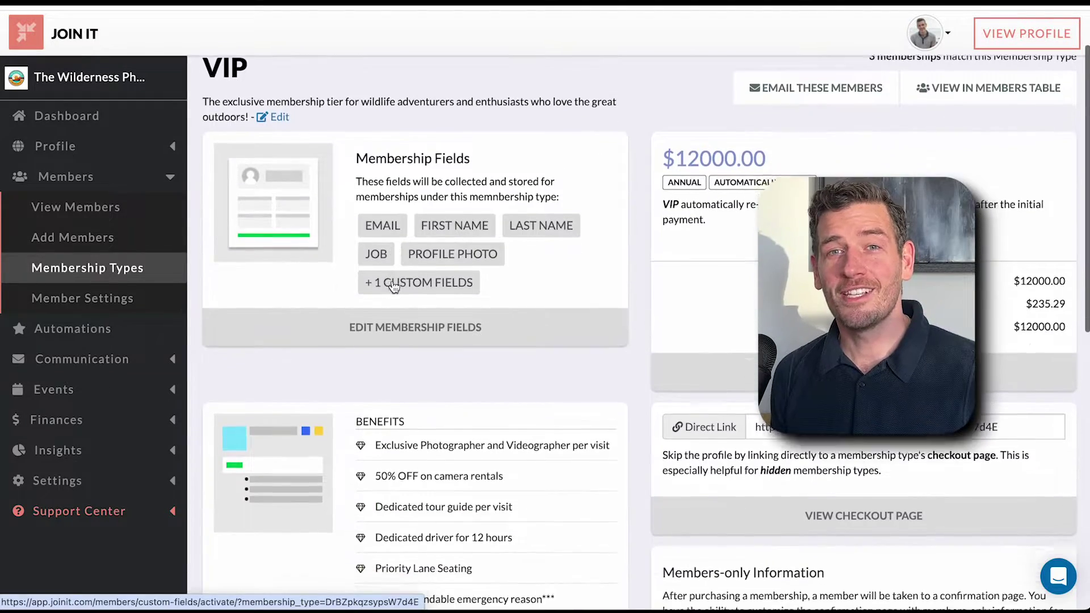
{"action": "scroll", "coordinate": [392, 281], "scroll_direction": "down", "scroll_amount": 2}
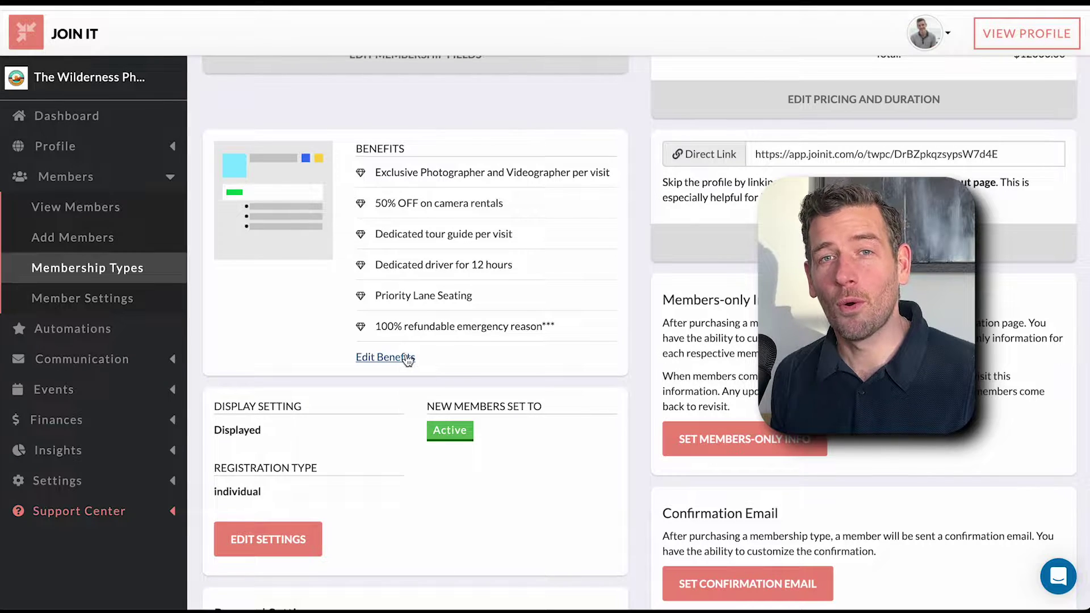
{"action": "scroll", "coordinate": [408, 359], "scroll_direction": "up", "scroll_amount": 1}
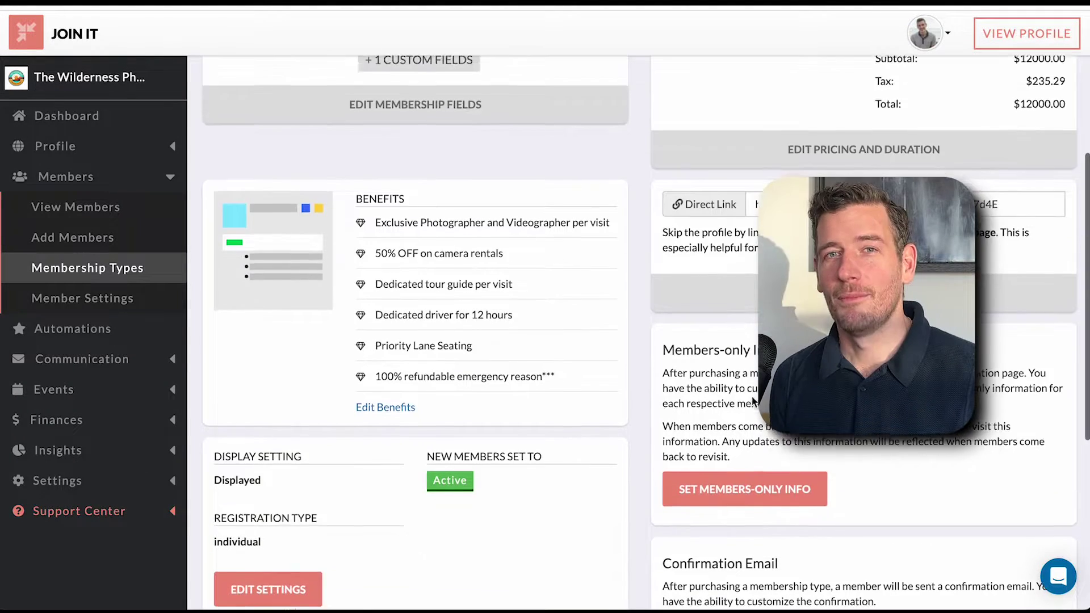
{"action": "scroll", "coordinate": [625, 361], "scroll_direction": "down", "scroll_amount": 3}
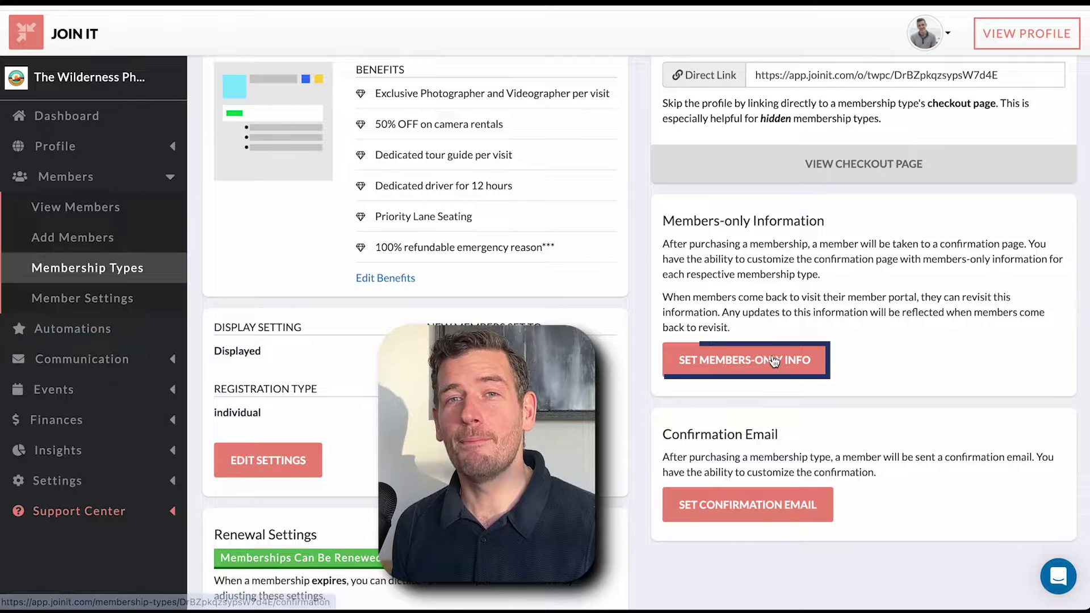
- Save a VIP members-only note saying the information is for active members in the Member Portal
{"action": "scroll", "coordinate": [703, 341], "scroll_direction": "down", "scroll_amount": 1}
{"action": "left_click", "coordinate": [704, 335]}
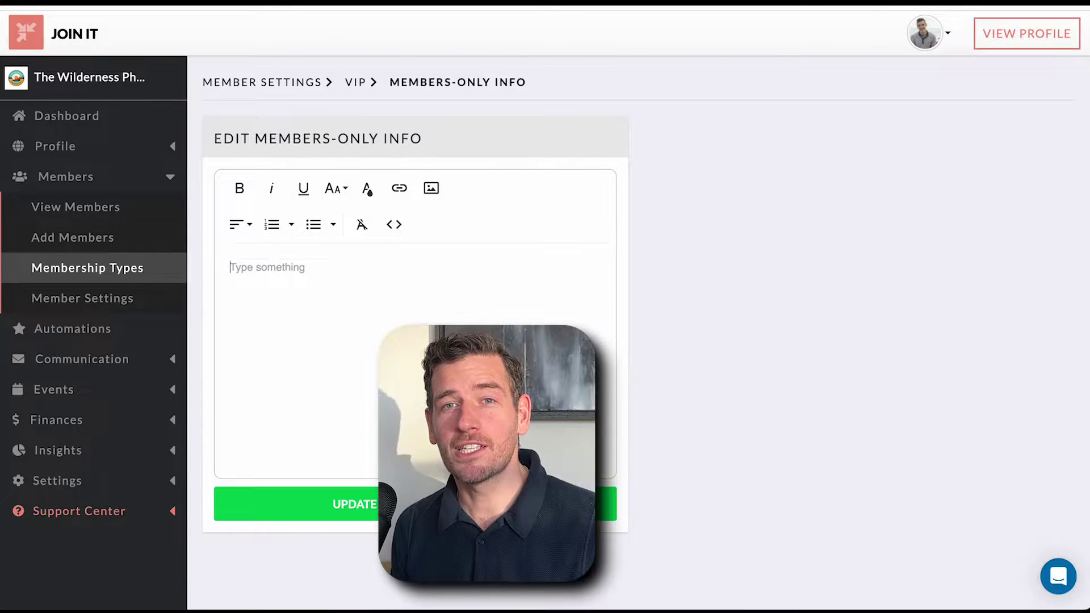
{"action": "type", "text": "This information is included for your active members"}
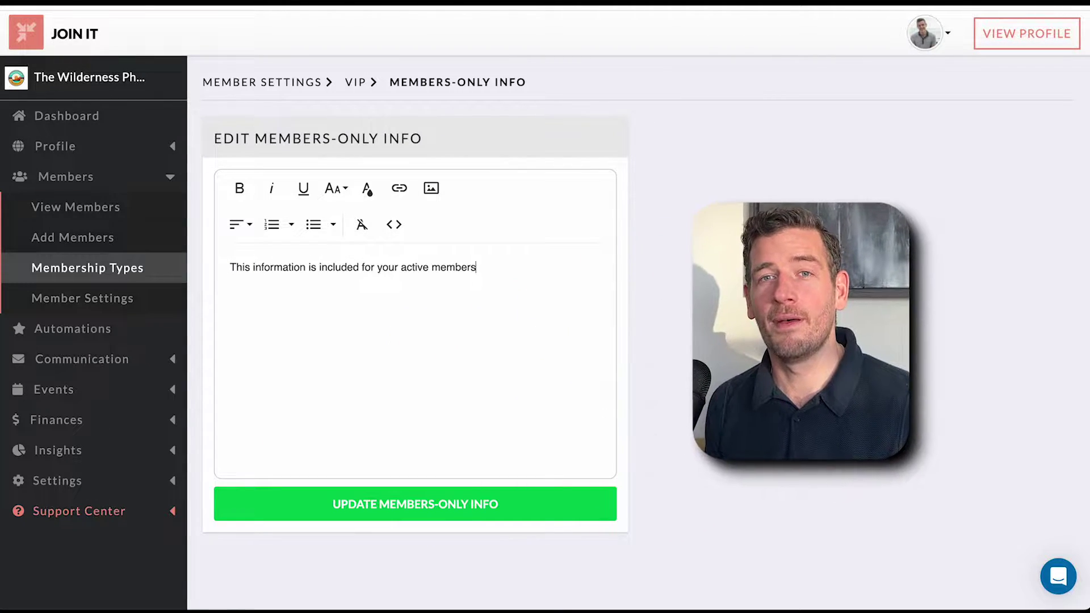
{"action": "type", "text": " within the Member Portal. And it's reserved for Members-only."}
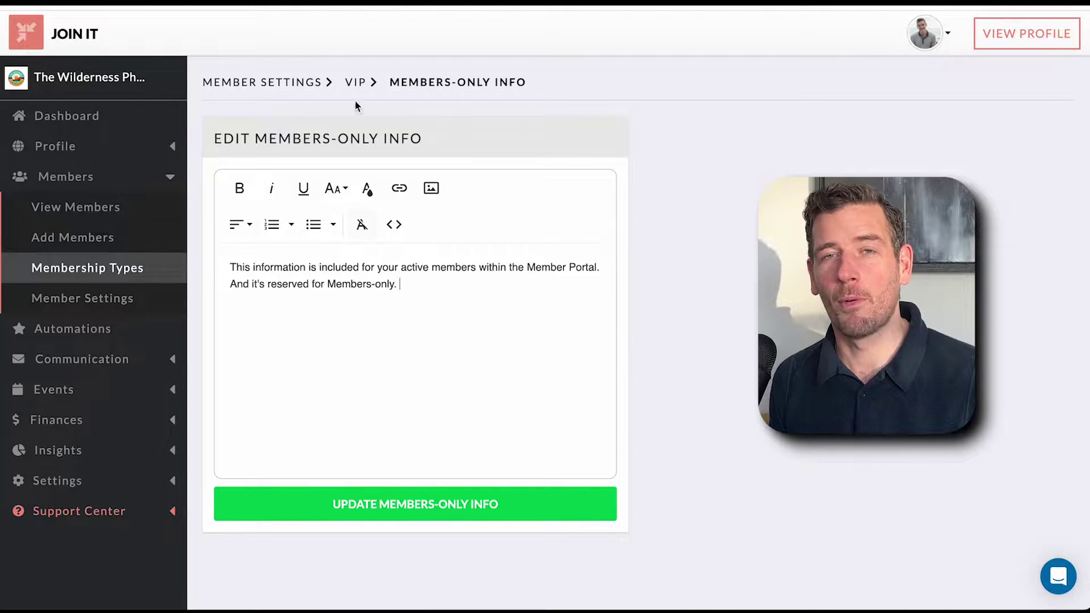
{"action": "left_click", "coordinate": [356, 85]}
- Look over VIP's confirmation email and renewal settings pages
{"action": "scroll", "coordinate": [690, 295], "scroll_direction": "down", "scroll_amount": 5}
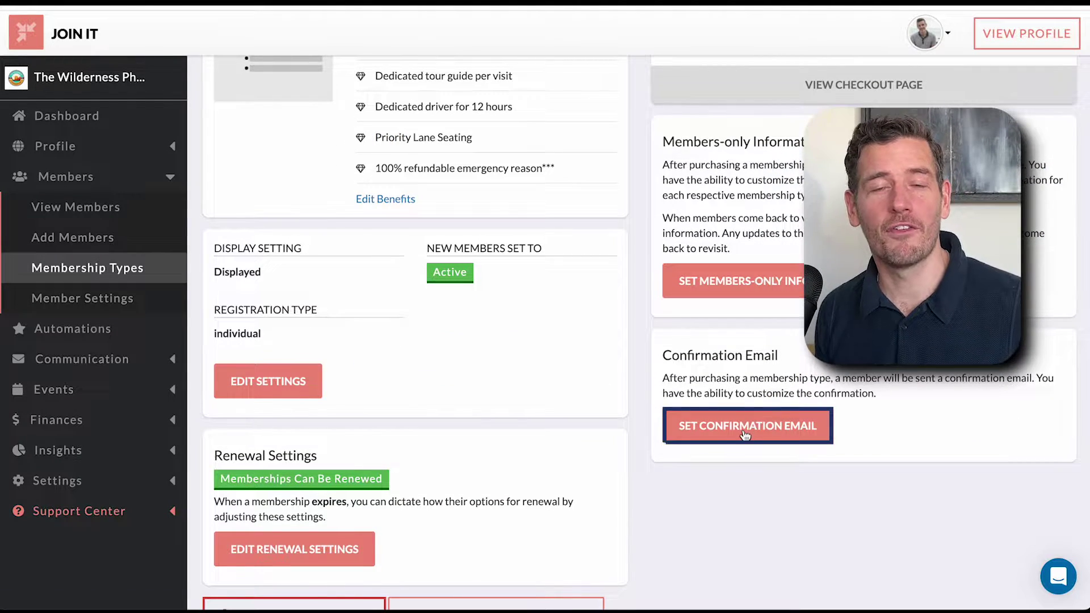
{"action": "left_click", "coordinate": [745, 435]}
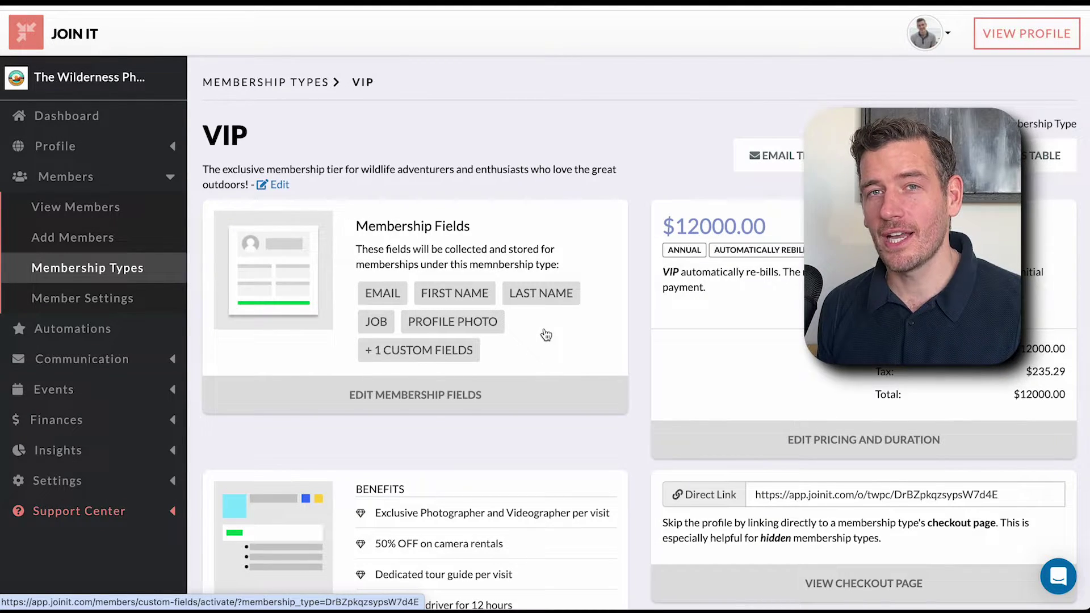
{"action": "scroll", "coordinate": [546, 335], "scroll_direction": "down", "scroll_amount": 10}
{"action": "left_click", "coordinate": [349, 514]}
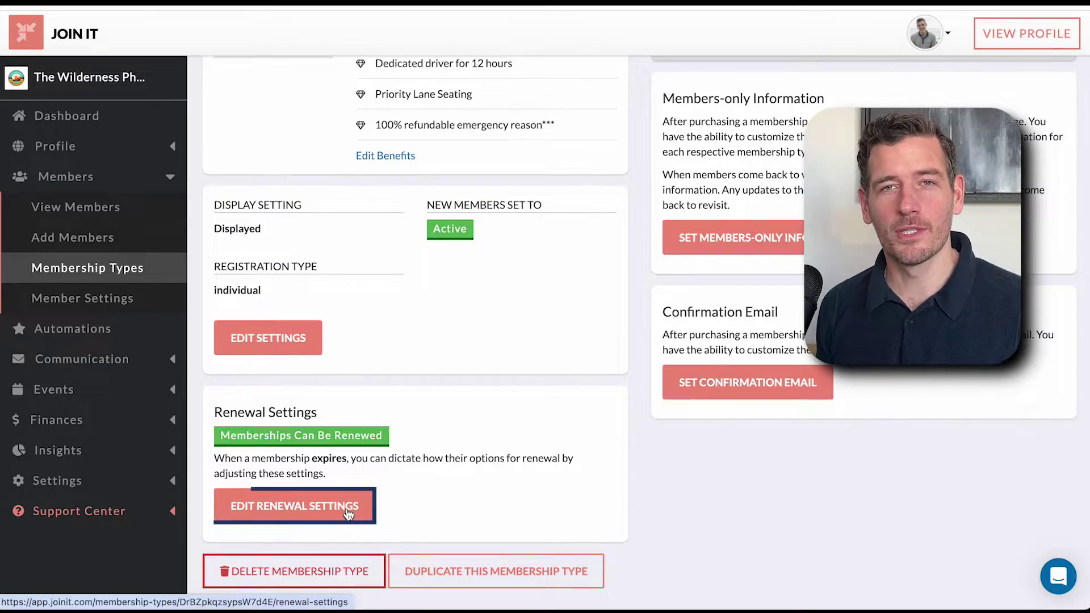
{"action": "scroll", "coordinate": [493, 368], "scroll_direction": "up", "scroll_amount": 10}
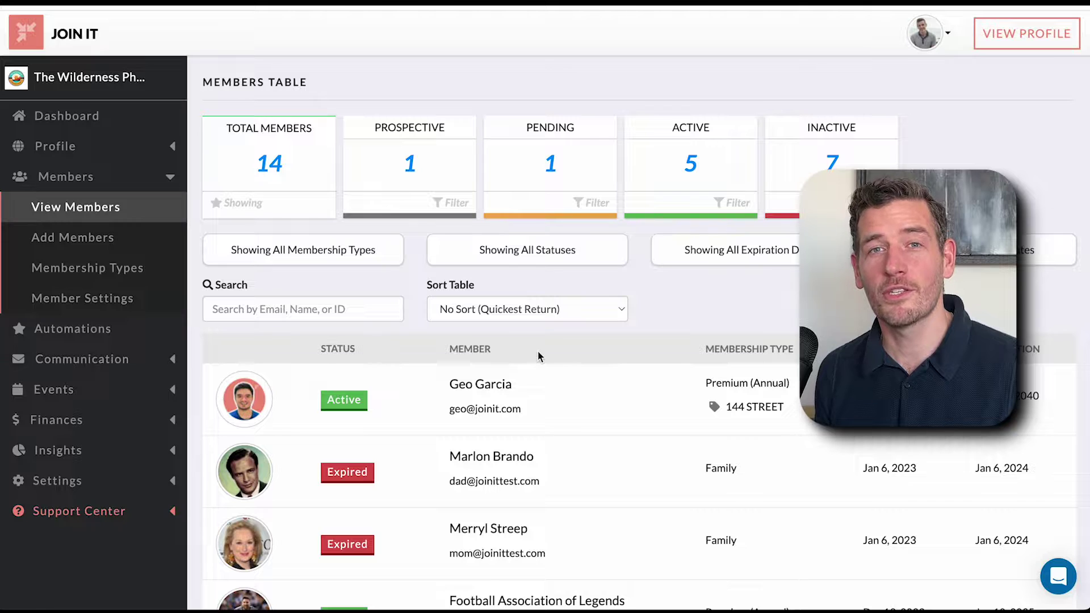
- Look at the bulk member import page, then go to the Add Member form
{"action": "scroll", "coordinate": [539, 357], "scroll_direction": "down", "scroll_amount": 10}
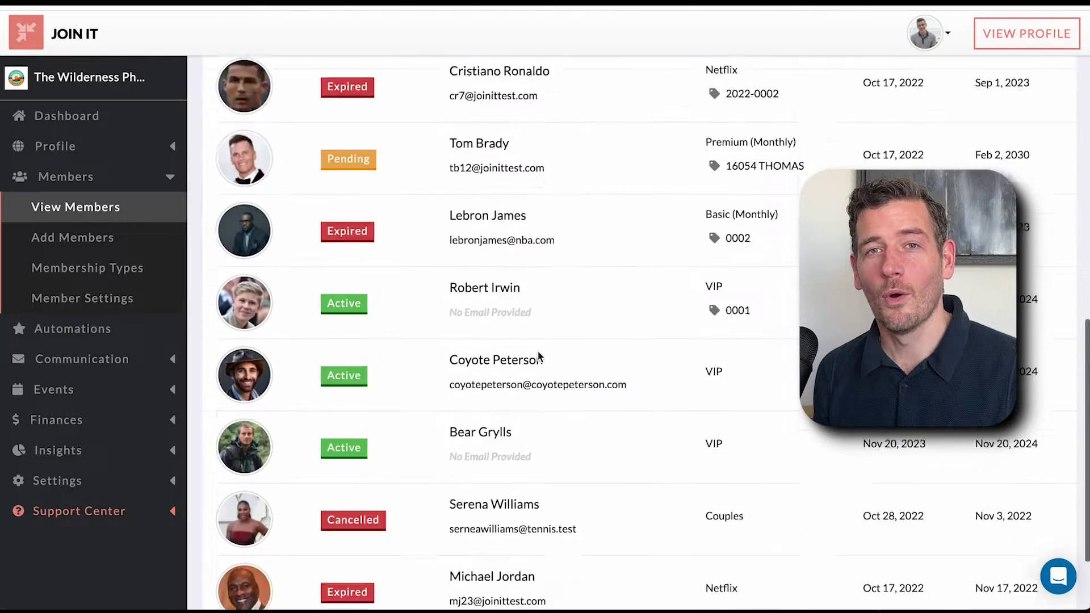
{"action": "left_click", "coordinate": [399, 548]}
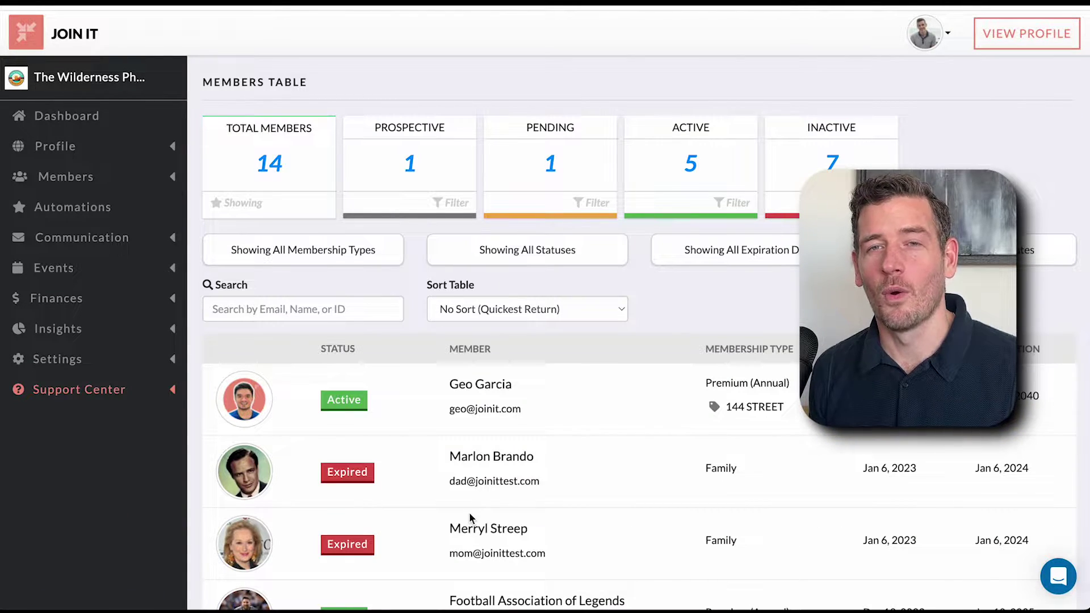
{"action": "left_click", "coordinate": [146, 178]}
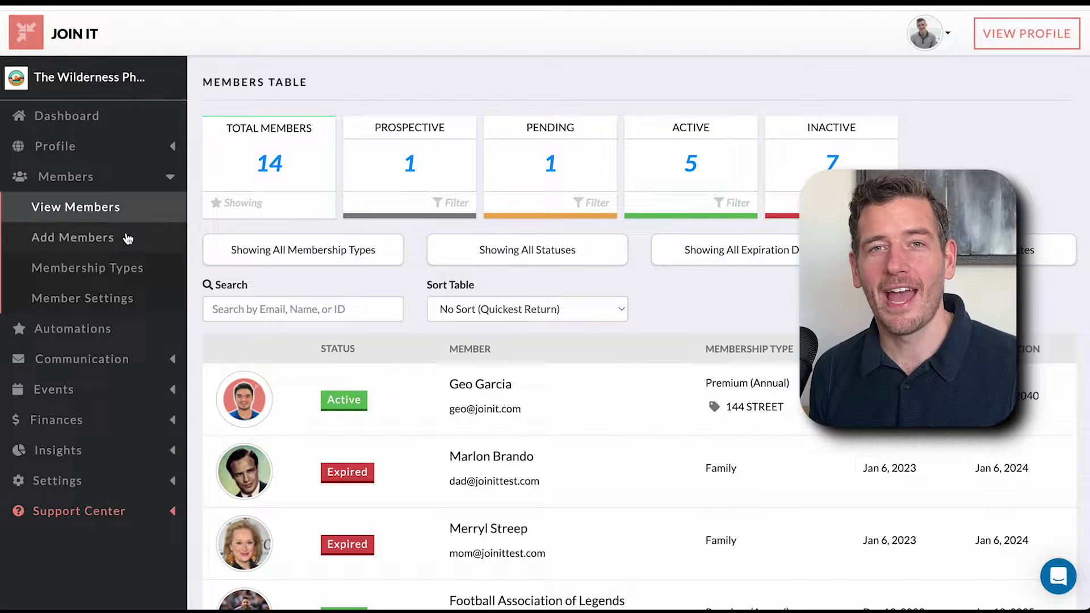
{"action": "left_click", "coordinate": [124, 241]}
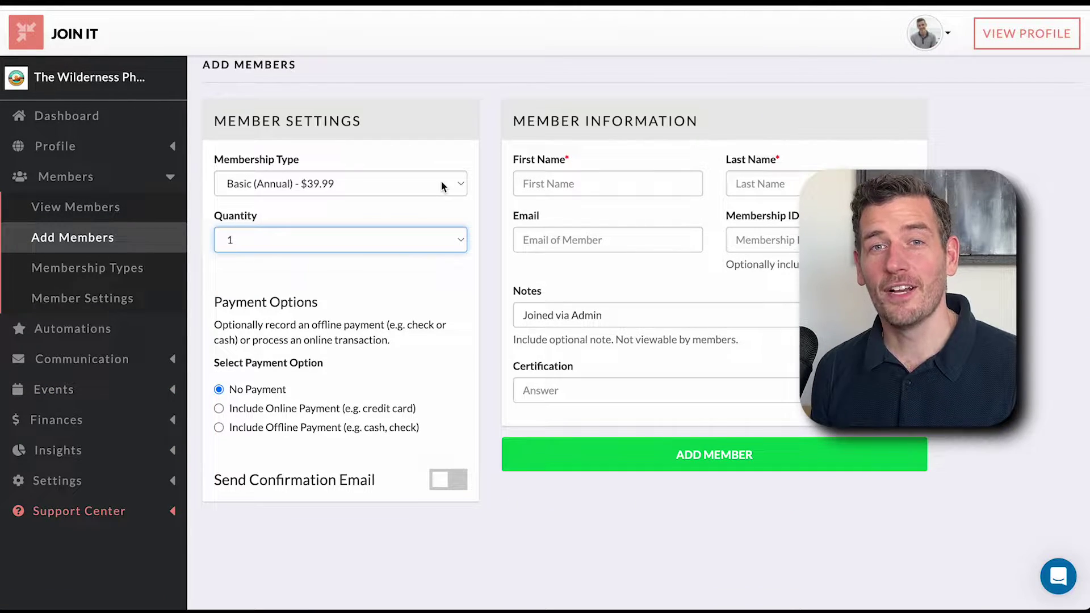
- Keep the current membership type and a quantity of 1, with No Payment recorded
{"action": "left_click", "coordinate": [442, 184]}
{"action": "left_click", "coordinate": [420, 184]}
{"action": "left_click", "coordinate": [381, 242]}
{"action": "left_click", "coordinate": [381, 241]}
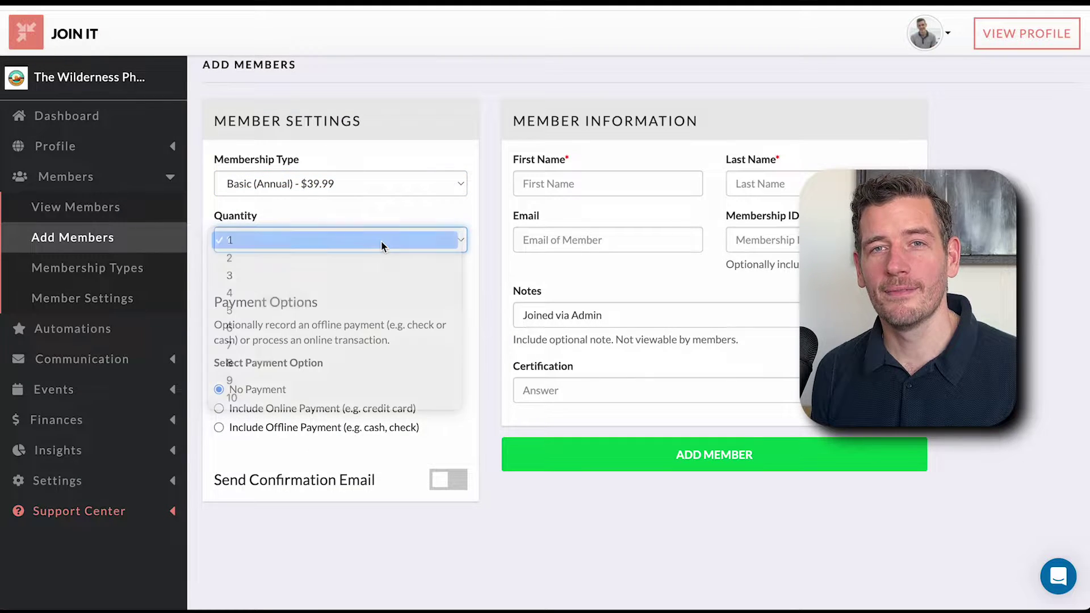
{"action": "left_click", "coordinate": [318, 422]}
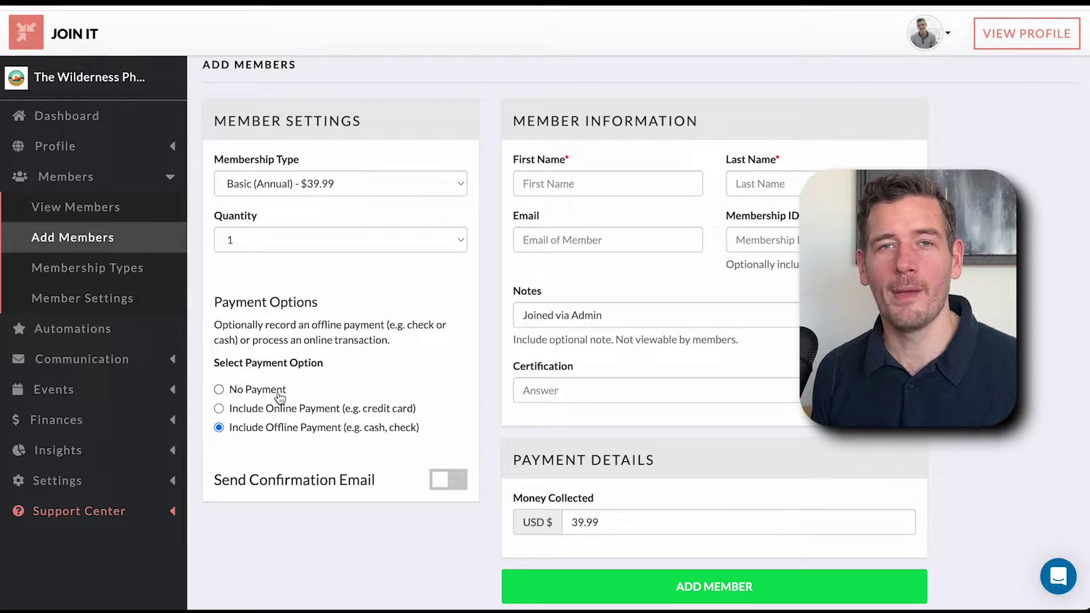
{"action": "left_click", "coordinate": [279, 392]}
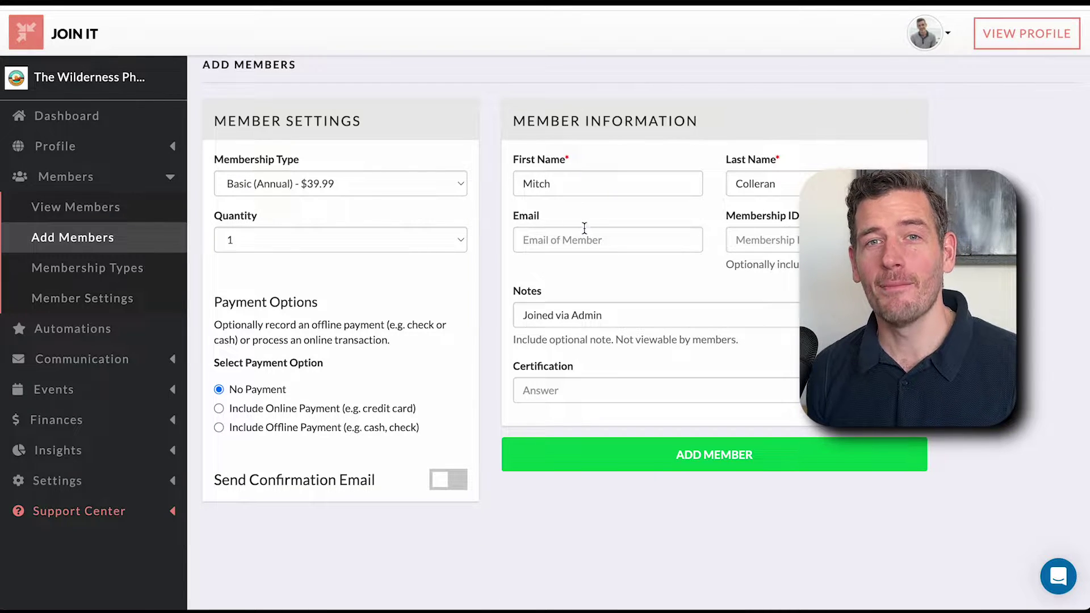
- Enter the member's e-mail, Membership ID 2024-01 and certification 'Taken', then add the member
{"action": "left_click", "coordinate": [585, 239]}
{"action": "key", "text": "Tab"}
{"action": "type", "text": "2024-01"}
{"action": "key", "text": "Tab"}
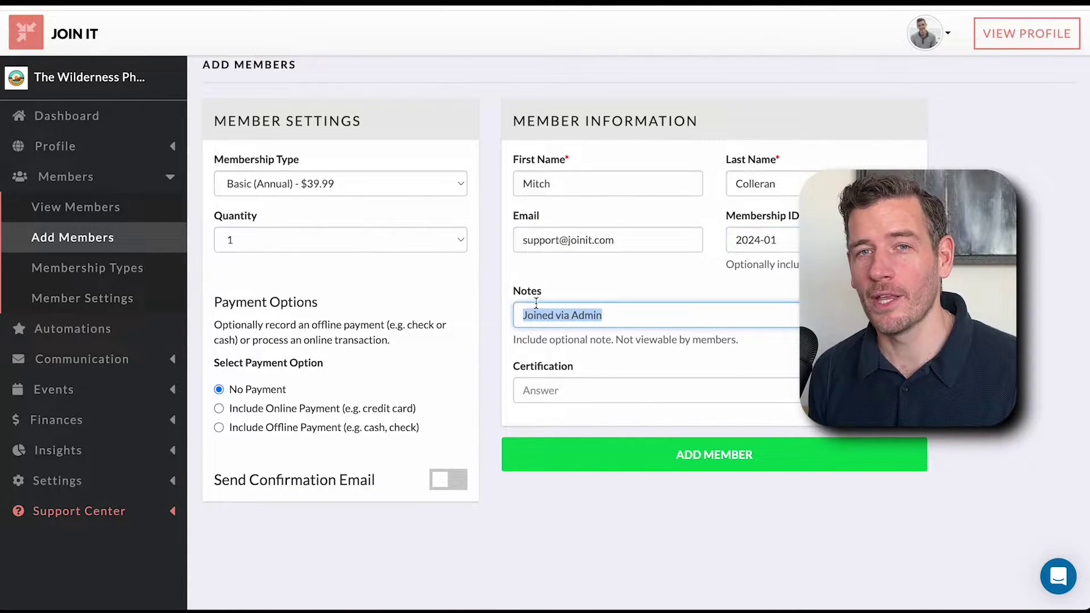
{"action": "left_click", "coordinate": [555, 384]}
{"action": "type", "text": "Taken"}
{"action": "left_click", "coordinate": [743, 444]}
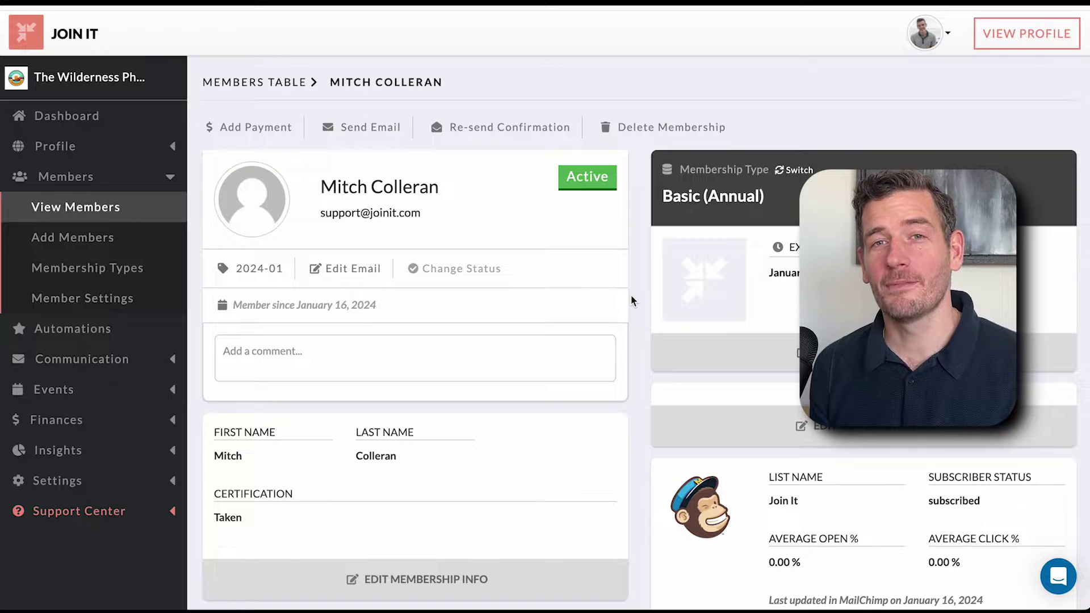
- Open and cancel the membership ID and expiration date edits, leaving both unchanged
{"action": "scroll", "coordinate": [632, 301], "scroll_direction": "down", "scroll_amount": 9}
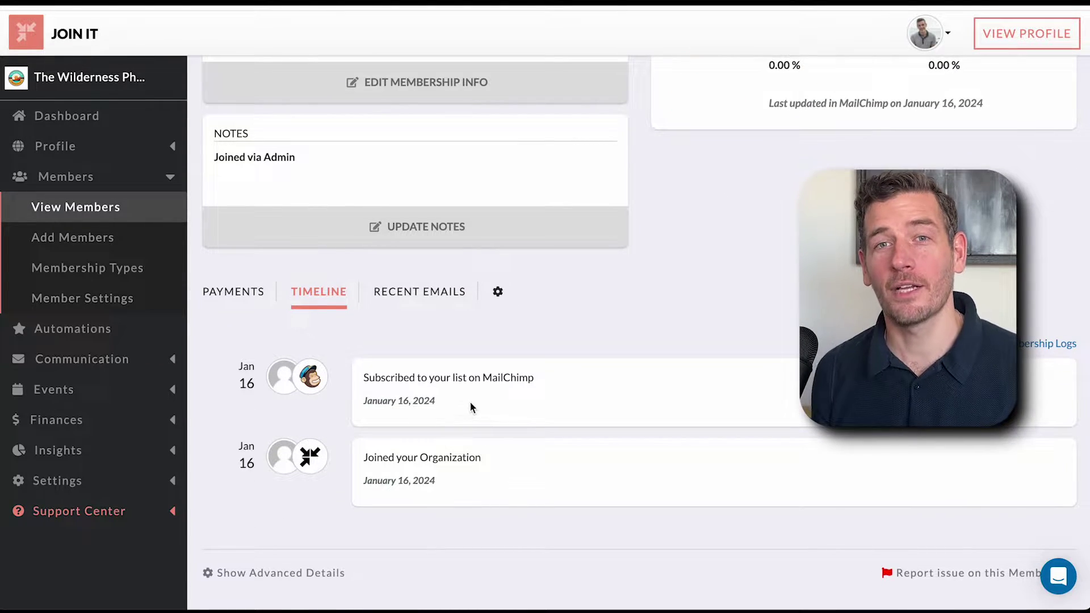
{"action": "scroll", "coordinate": [442, 352], "scroll_direction": "up", "scroll_amount": 9}
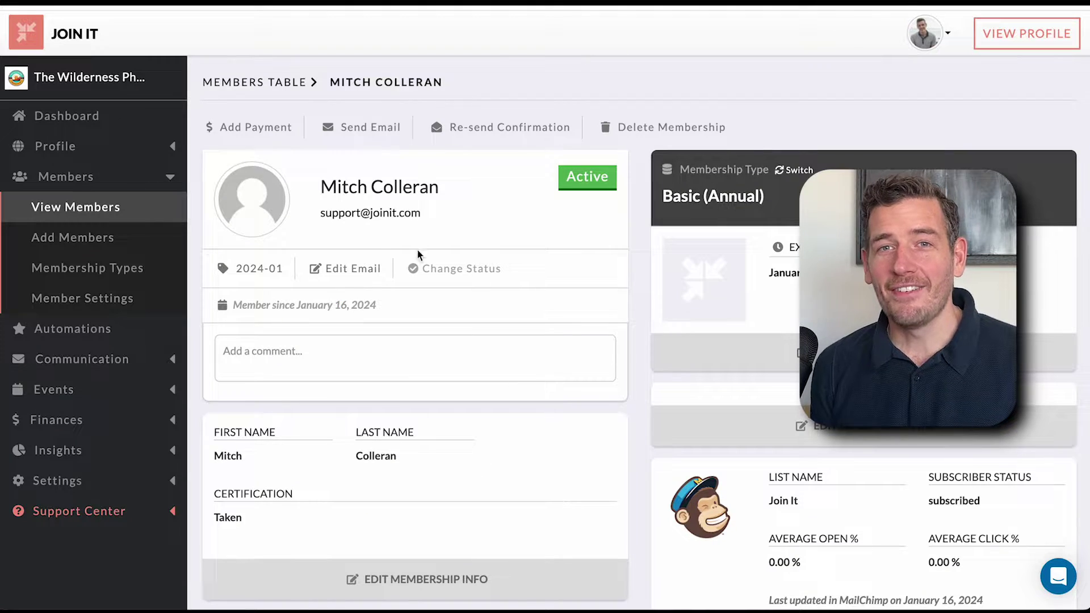
{"action": "left_click", "coordinate": [259, 271]}
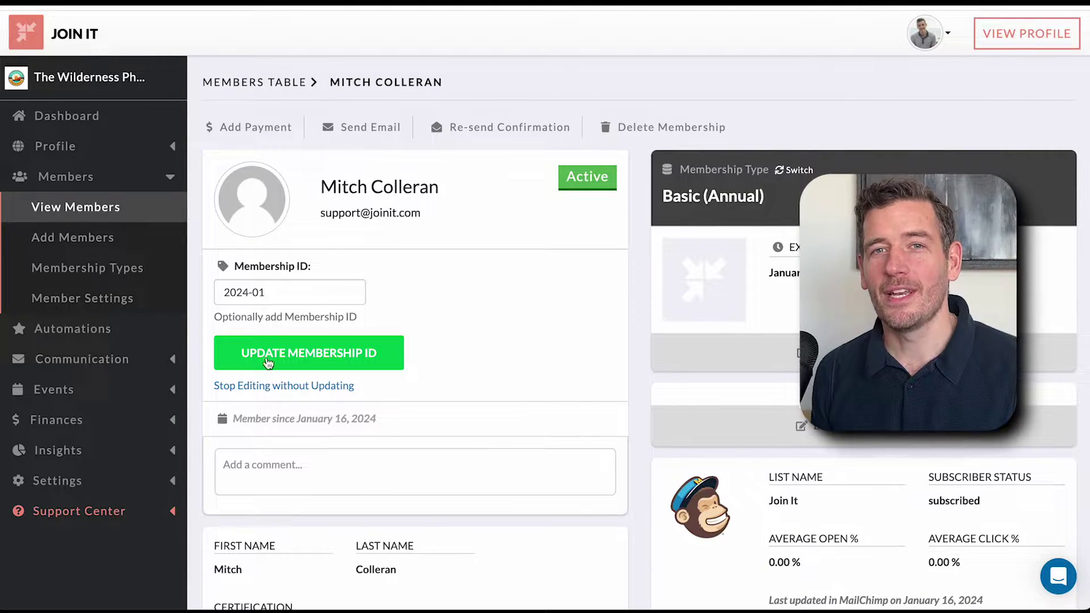
{"action": "left_click", "coordinate": [262, 386]}
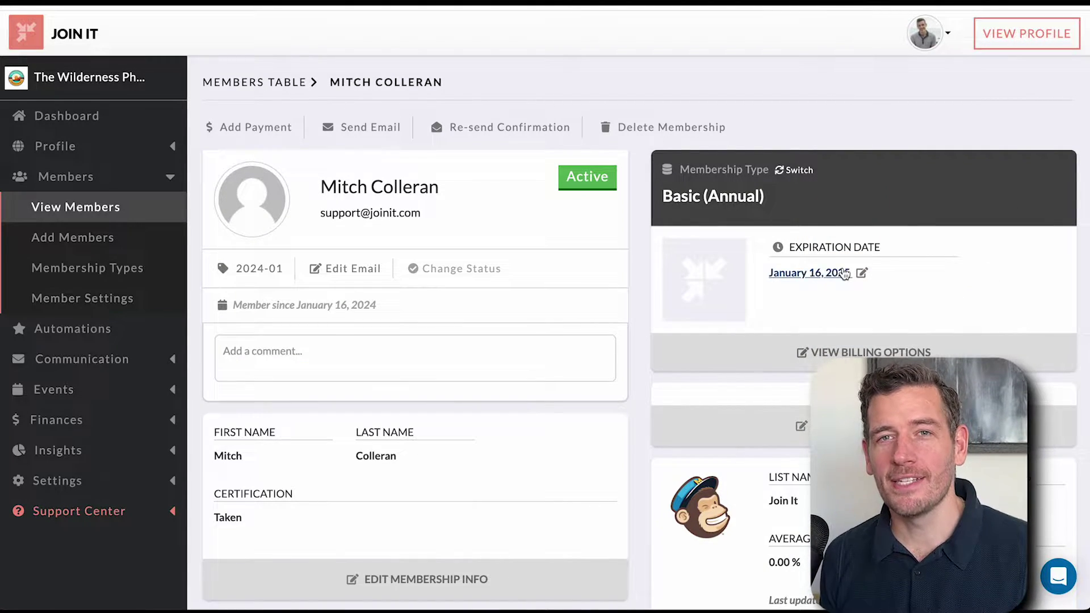
{"action": "left_click", "coordinate": [862, 272]}
{"action": "left_click", "coordinate": [795, 368]}
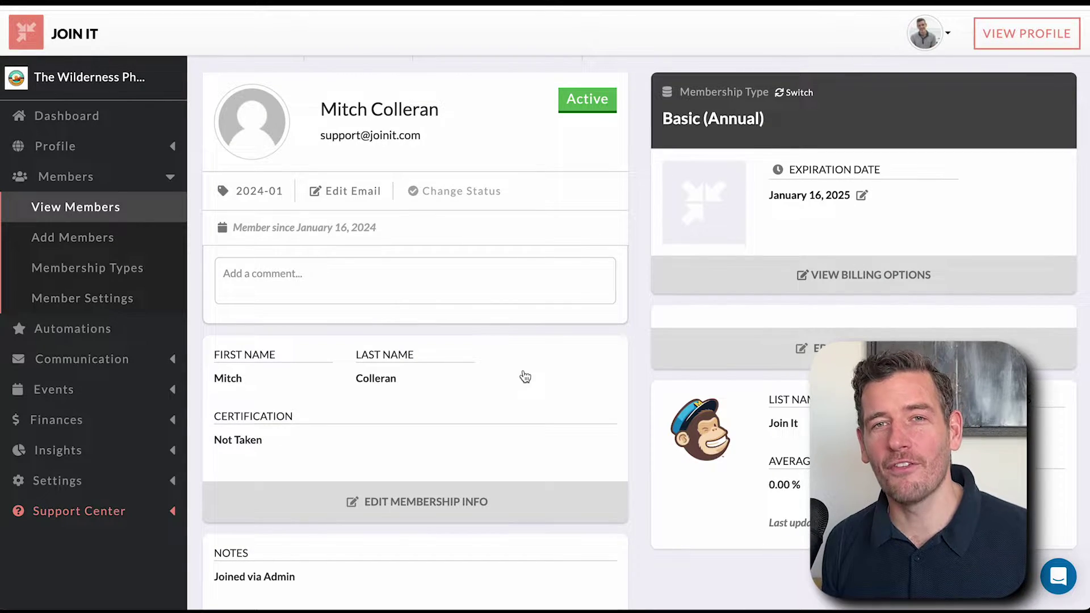
- Edit the membership info to lengthen the member's first name and set certification to Not Taken
{"action": "left_click", "coordinate": [325, 378]}
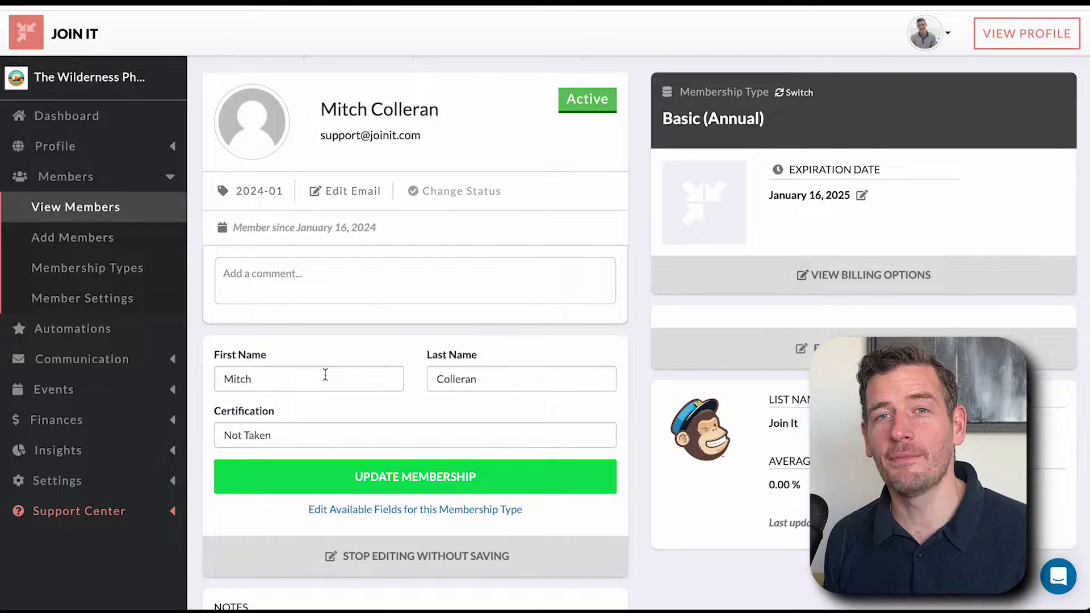
{"action": "left_click", "coordinate": [326, 377]}
{"action": "type", "text": "ell"}
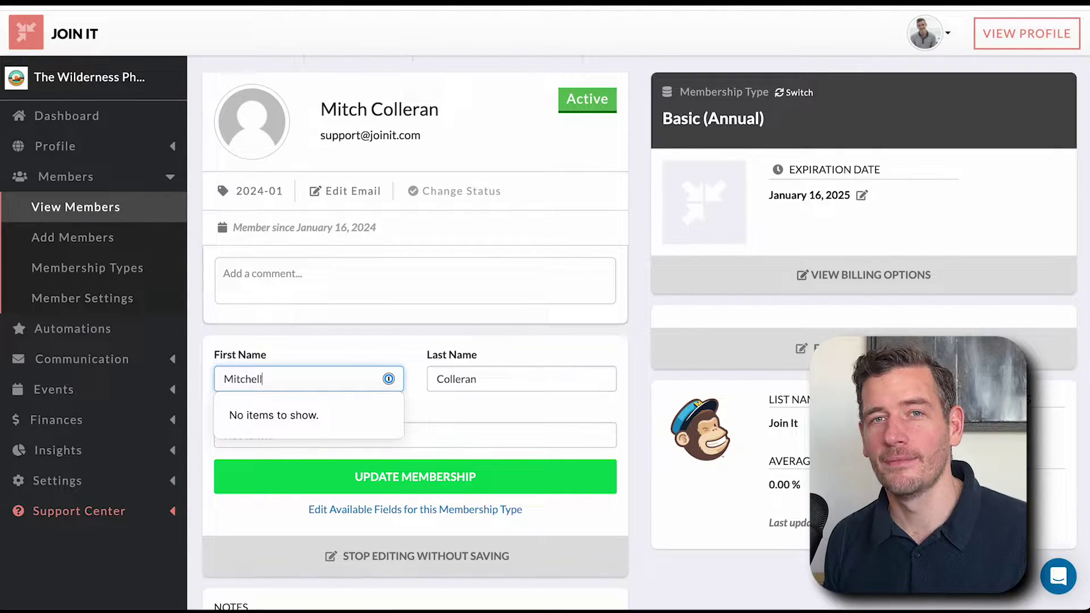
{"action": "left_click", "coordinate": [394, 360]}
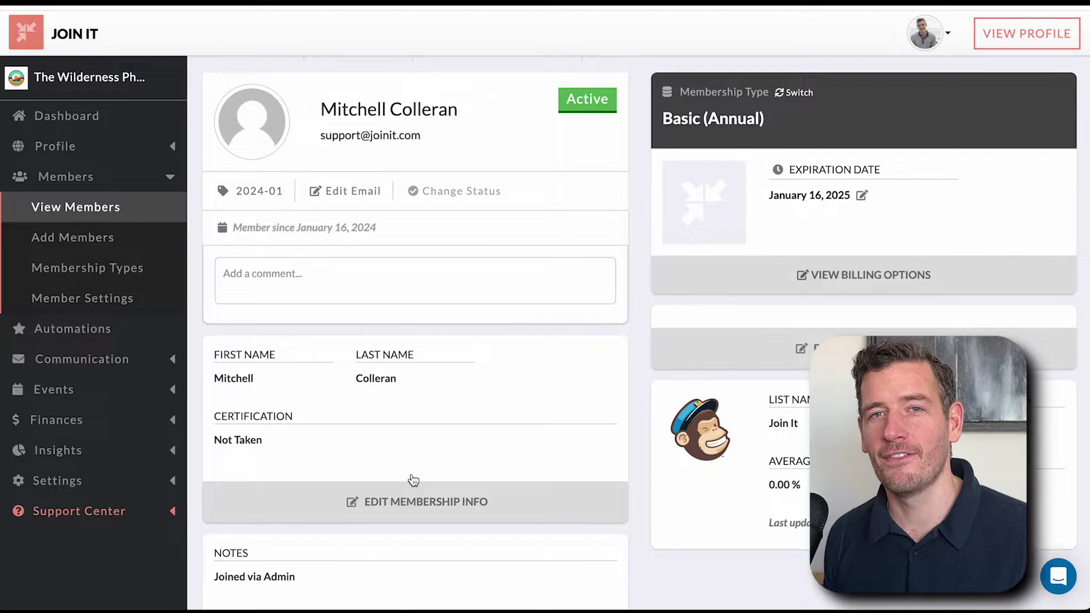
{"action": "scroll", "coordinate": [640, 313], "scroll_direction": "up", "scroll_amount": 2}
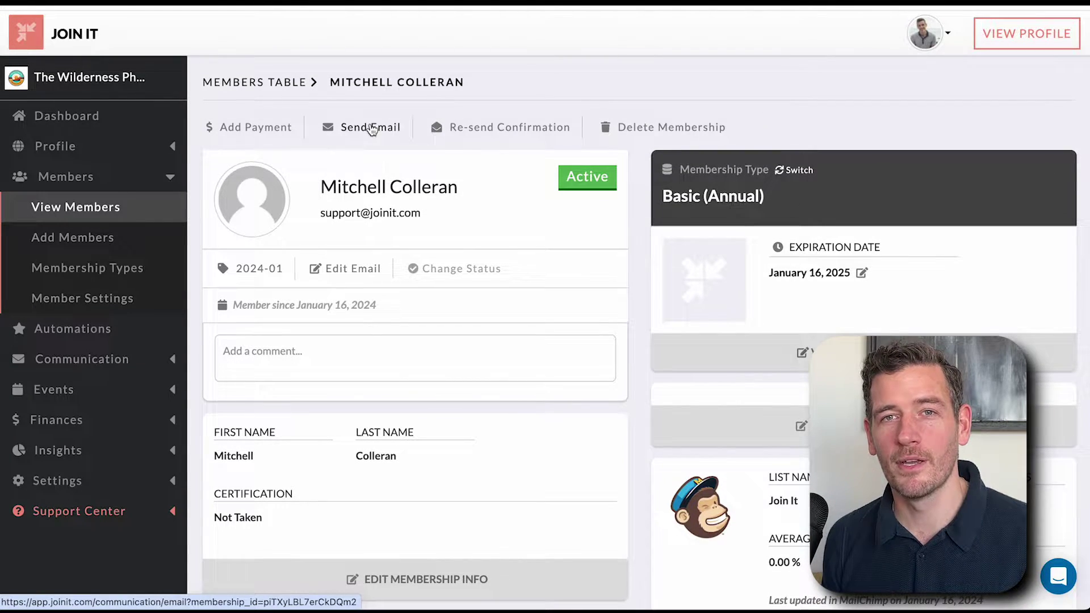
{"action": "left_click", "coordinate": [371, 127]}
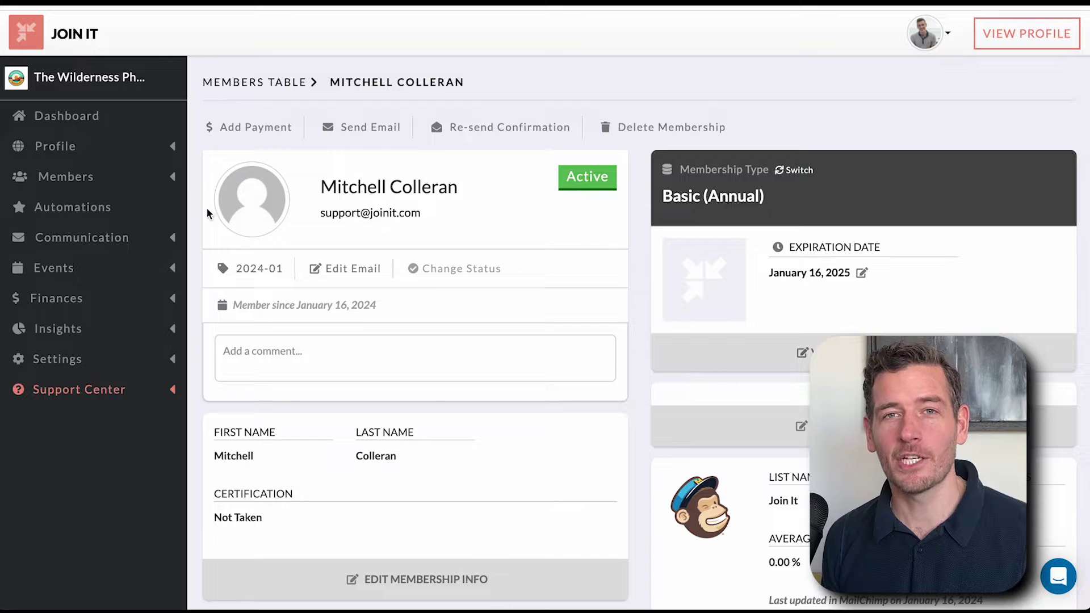
{"action": "left_click", "coordinate": [142, 185]}
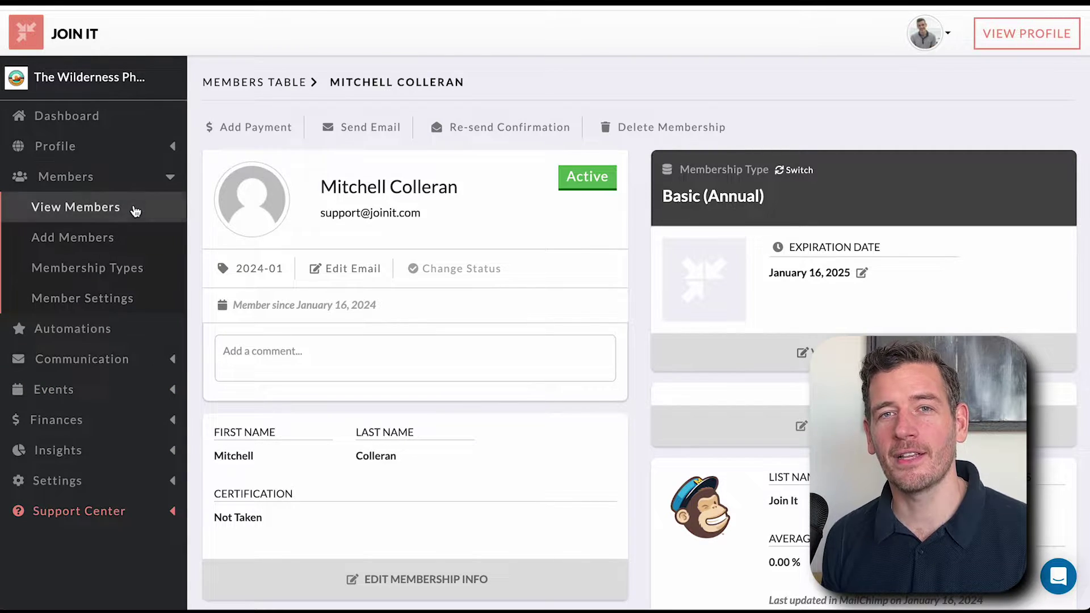
- Filter the members table to Active members with the Premium (Annual) membership type
{"action": "left_click", "coordinate": [134, 208]}
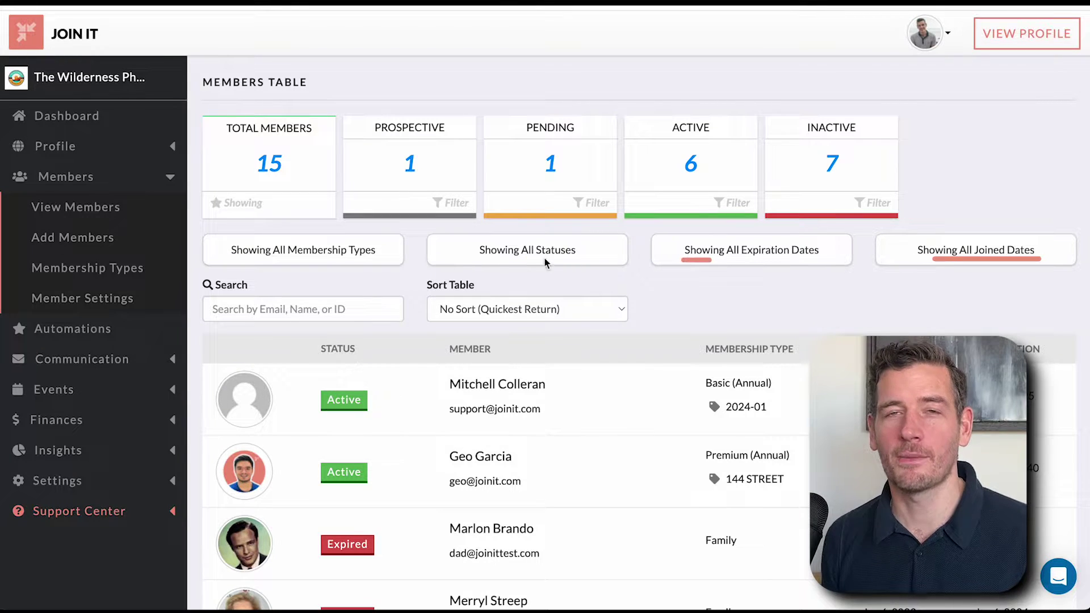
{"action": "left_click", "coordinate": [704, 180]}
{"action": "left_click", "coordinate": [311, 254]}
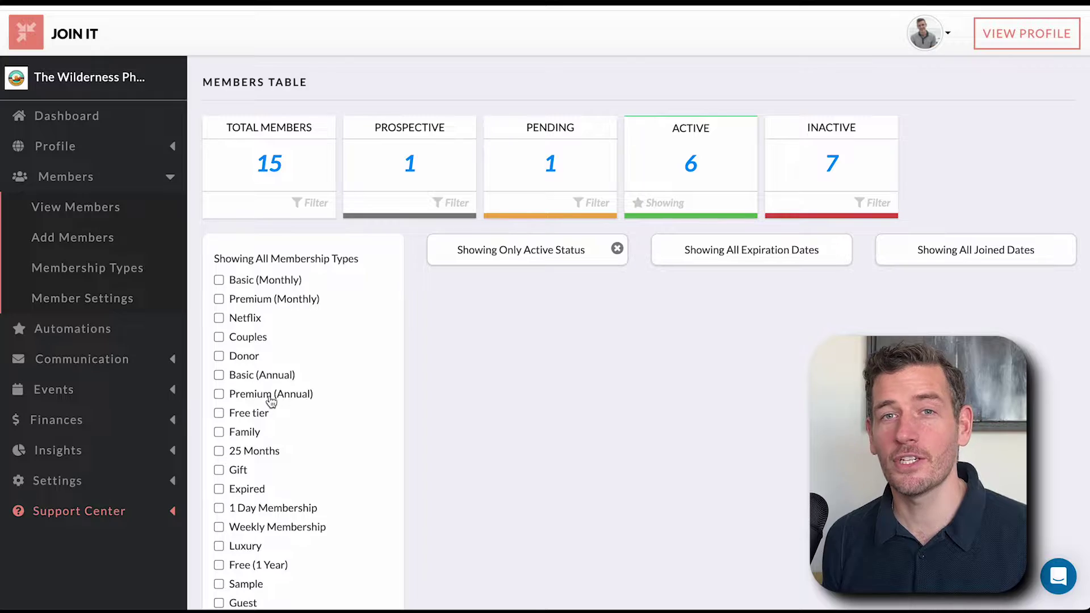
{"action": "left_click", "coordinate": [270, 402]}
{"action": "scroll", "coordinate": [421, 348], "scroll_direction": "down", "scroll_amount": 4}
{"action": "left_click", "coordinate": [343, 440]}
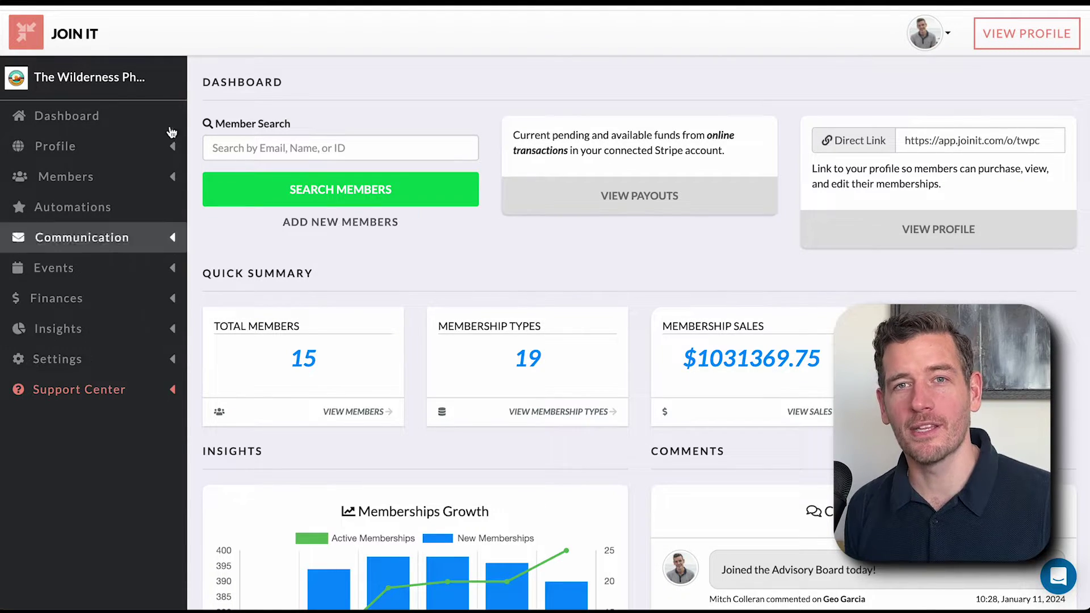
- Browse the Automations integrations overview and the Quick & Easy Emails send-email page
{"action": "left_click", "coordinate": [141, 219]}
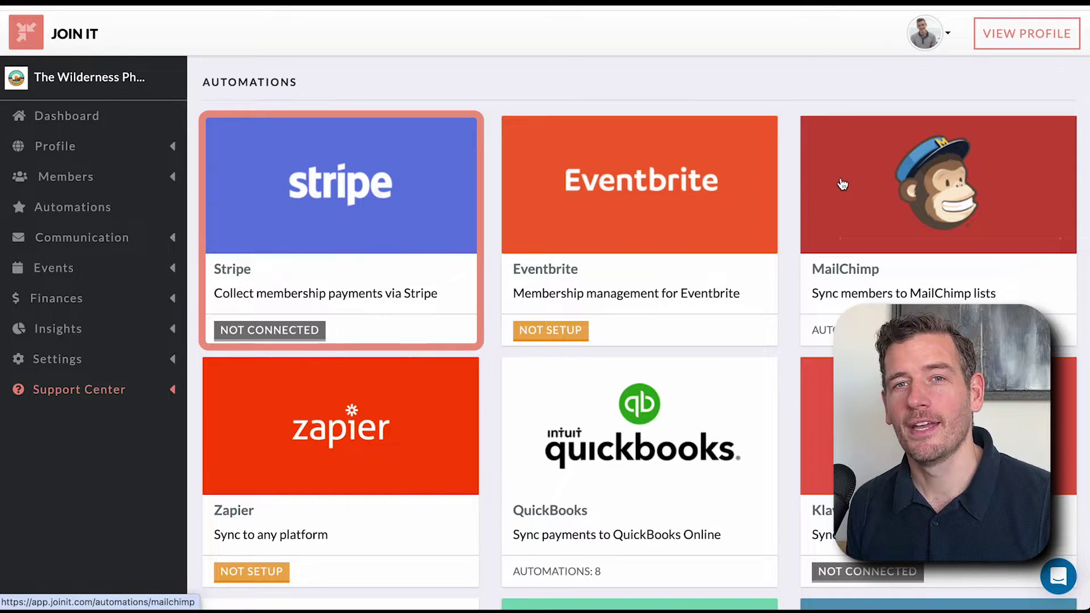
{"action": "scroll", "coordinate": [629, 212], "scroll_direction": "down", "scroll_amount": 8}
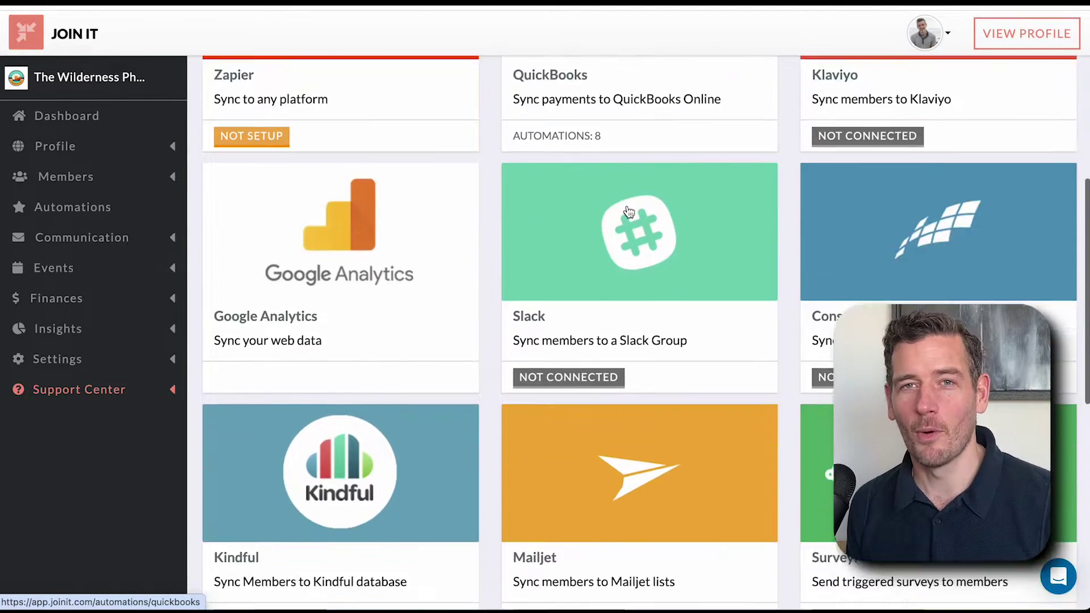
{"action": "scroll", "coordinate": [296, 293], "scroll_direction": "up", "scroll_amount": 8}
{"action": "left_click", "coordinate": [154, 245]}
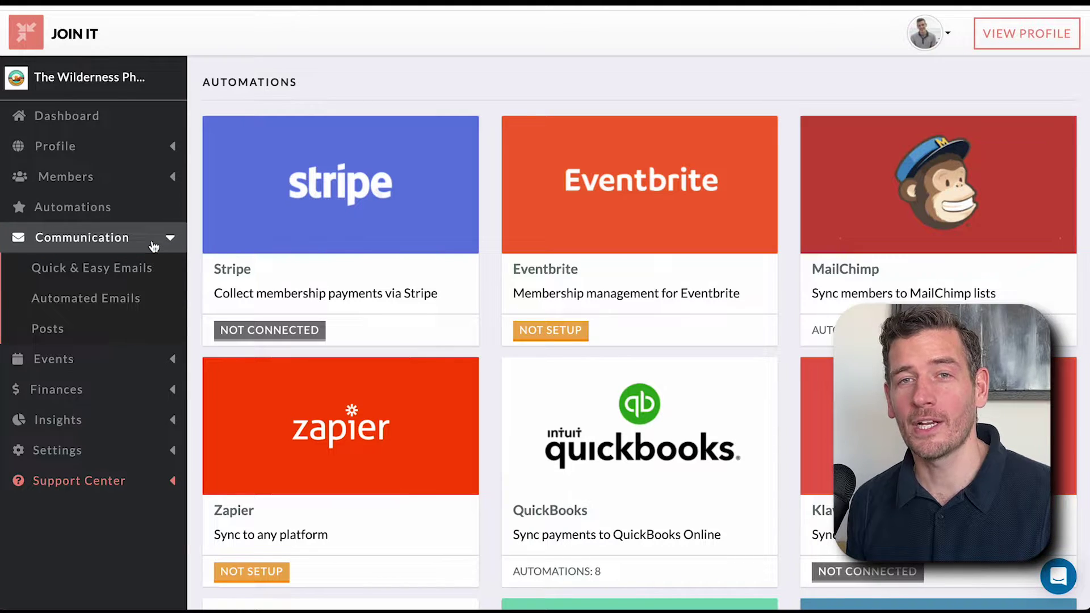
{"action": "left_click", "coordinate": [147, 269]}
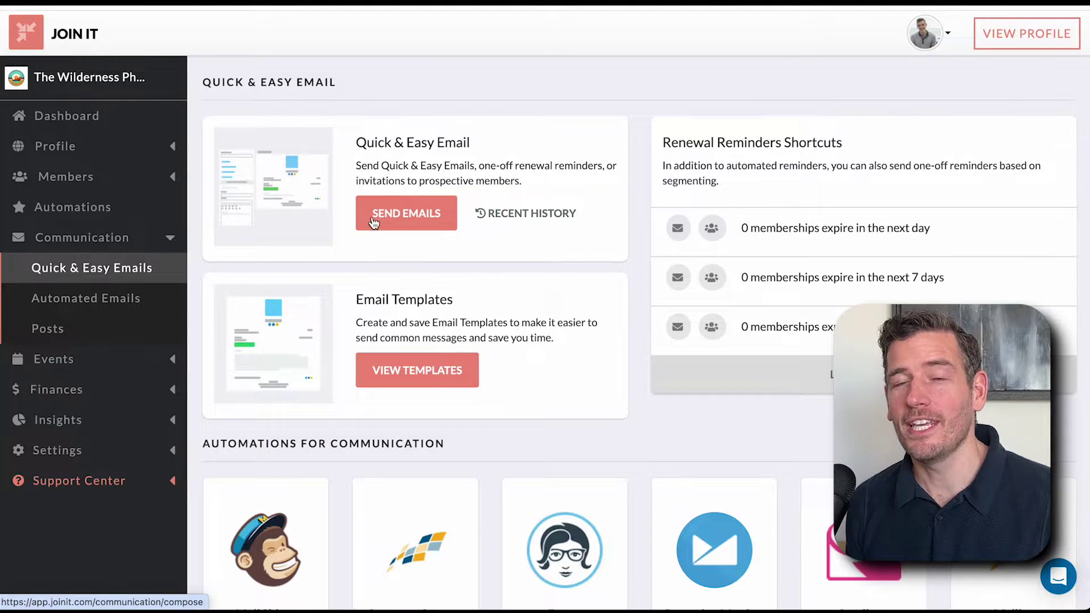
{"action": "left_click", "coordinate": [372, 221]}
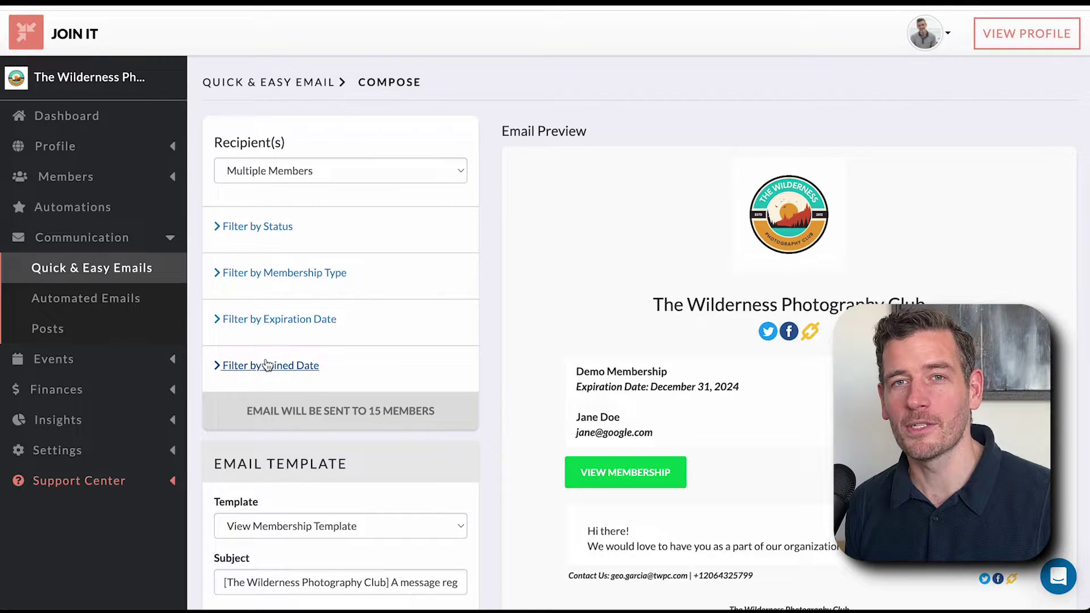
{"action": "scroll", "coordinate": [267, 365], "scroll_direction": "down", "scroll_amount": 6}
{"action": "scroll", "coordinate": [516, 349], "scroll_direction": "up", "scroll_amount": 7}
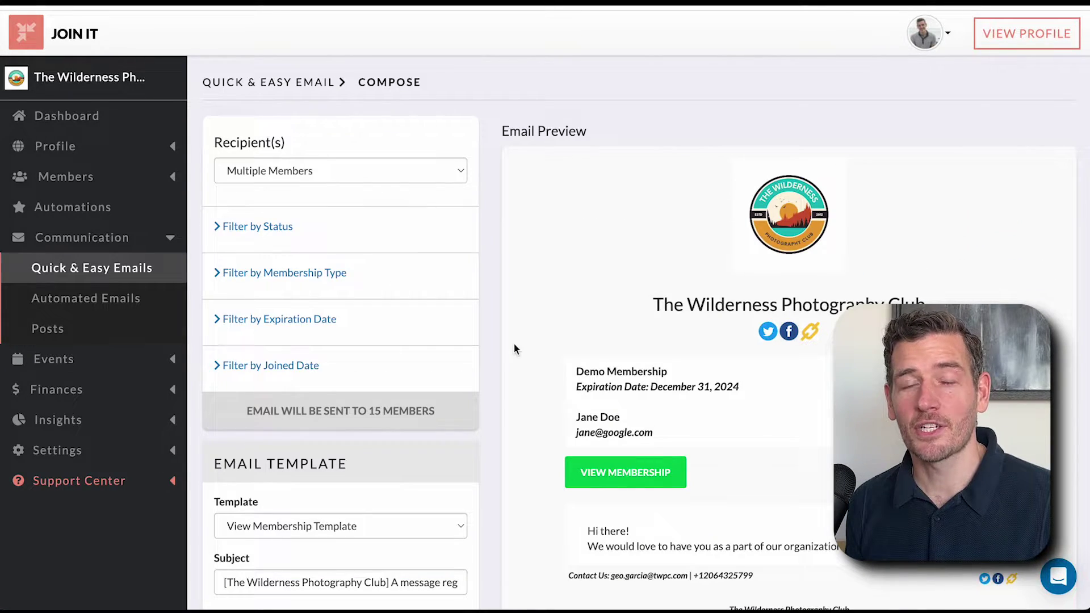
- Open Automated Emails, view the join confirmation email's details, and return to the list
{"action": "left_click", "coordinate": [134, 299]}
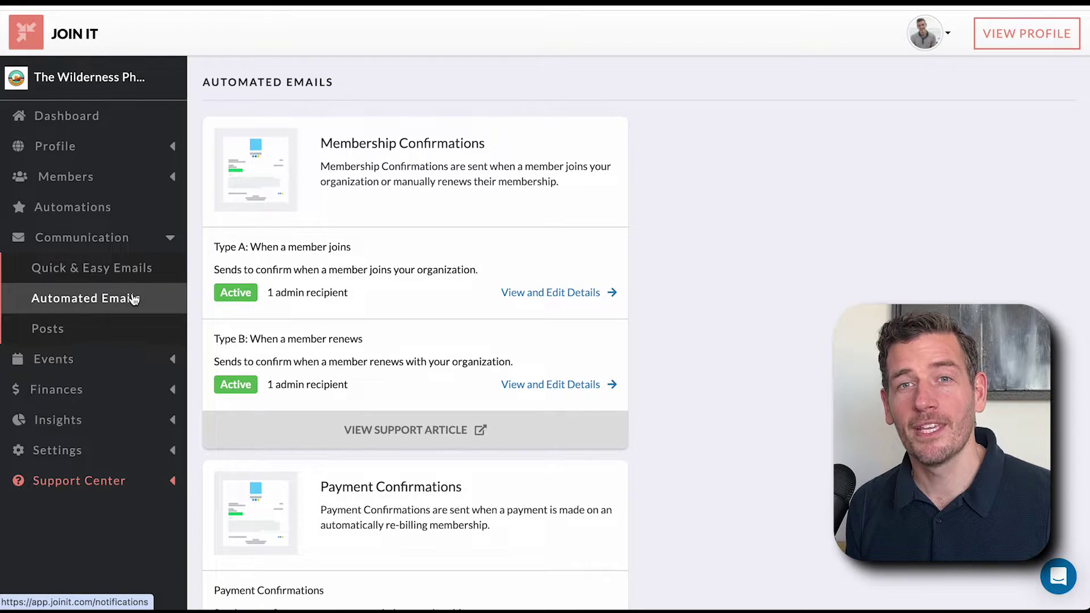
{"action": "left_click", "coordinate": [514, 294]}
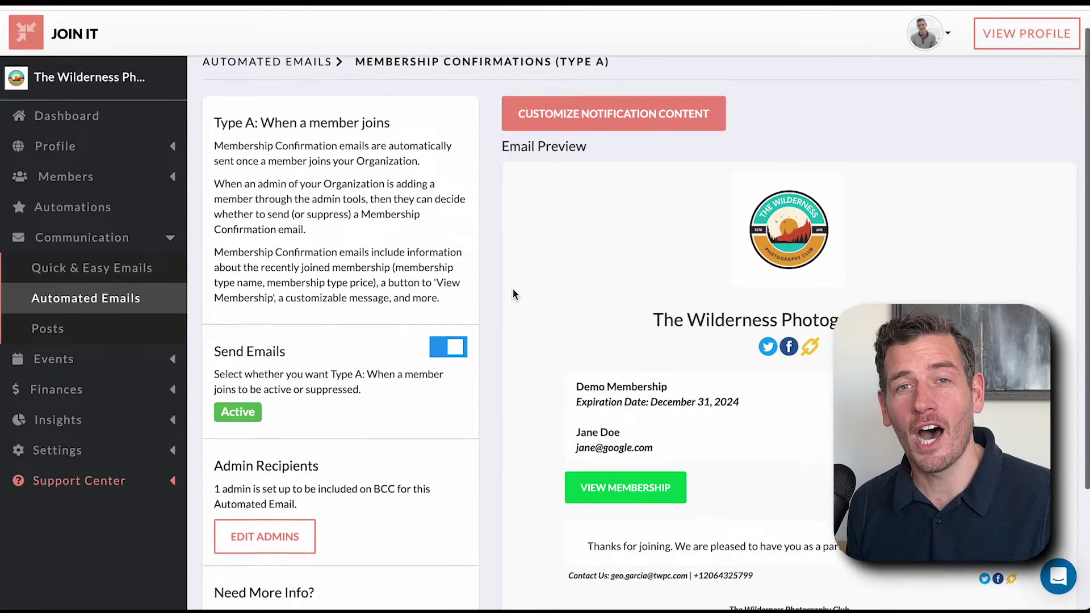
{"action": "scroll", "coordinate": [513, 290], "scroll_direction": "down", "scroll_amount": 3}
{"action": "scroll", "coordinate": [512, 288], "scroll_direction": "up", "scroll_amount": 3}
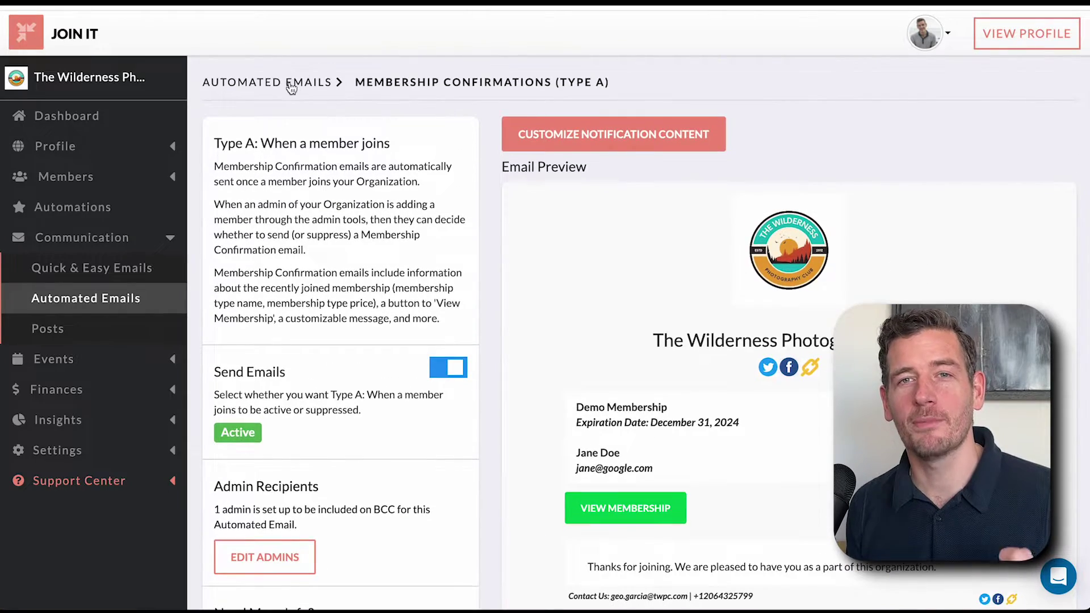
{"action": "left_click", "coordinate": [307, 82]}
{"action": "scroll", "coordinate": [317, 259], "scroll_direction": "down", "scroll_amount": 10}
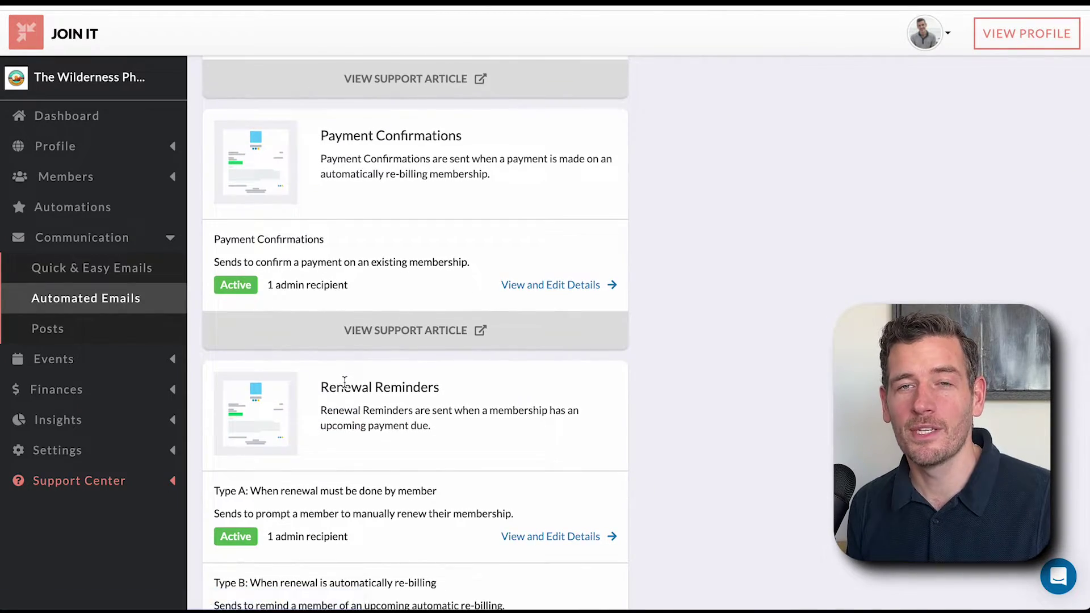
{"action": "scroll", "coordinate": [345, 382], "scroll_direction": "down", "scroll_amount": 7}
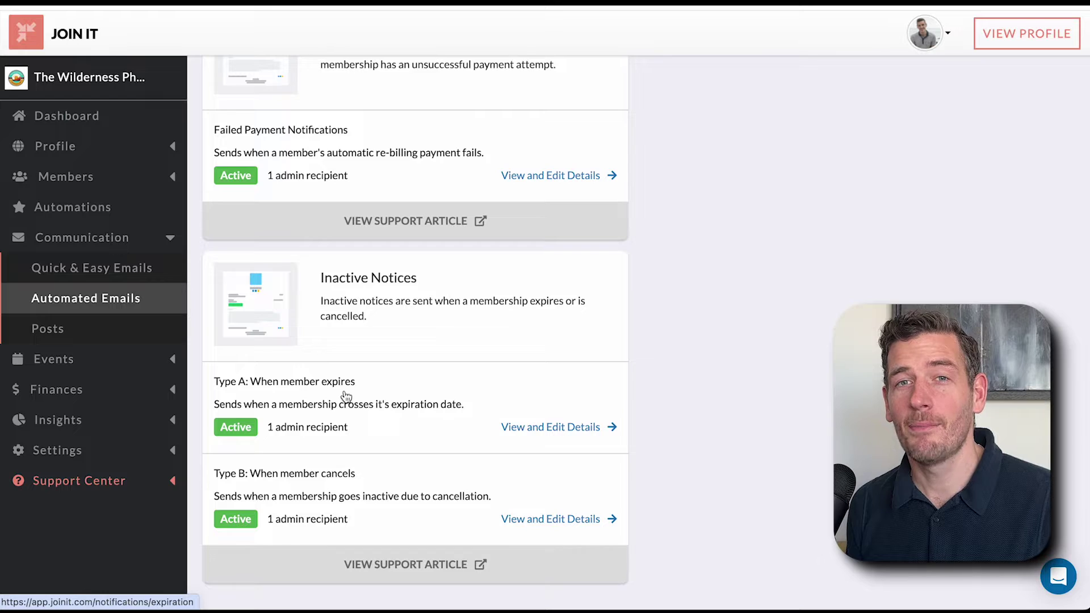
{"action": "scroll", "coordinate": [344, 392], "scroll_direction": "up", "scroll_amount": 13}
{"action": "scroll", "coordinate": [346, 396], "scroll_direction": "up", "scroll_amount": 5}
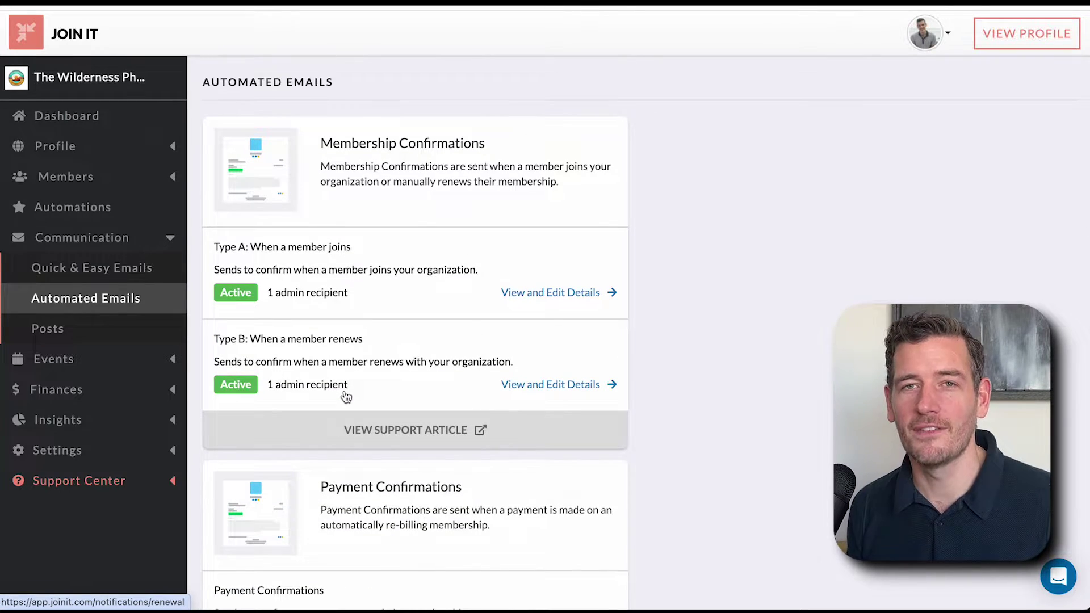
{"action": "left_click", "coordinate": [171, 237]}
{"action": "left_click", "coordinate": [146, 268]}
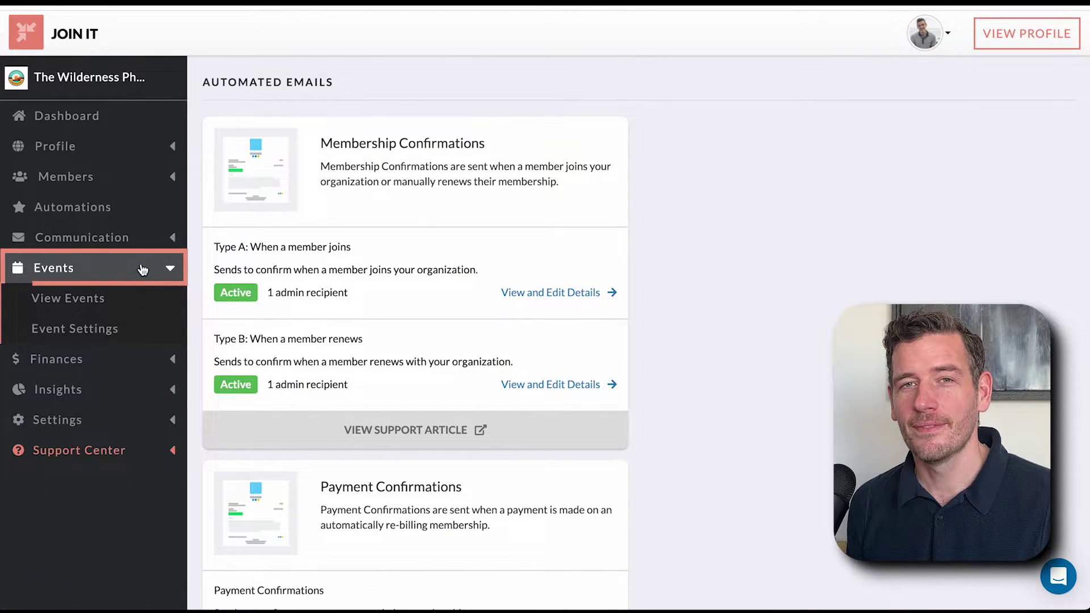
- Look over the events list and the new-event form without creating an event
{"action": "left_click", "coordinate": [119, 297]}
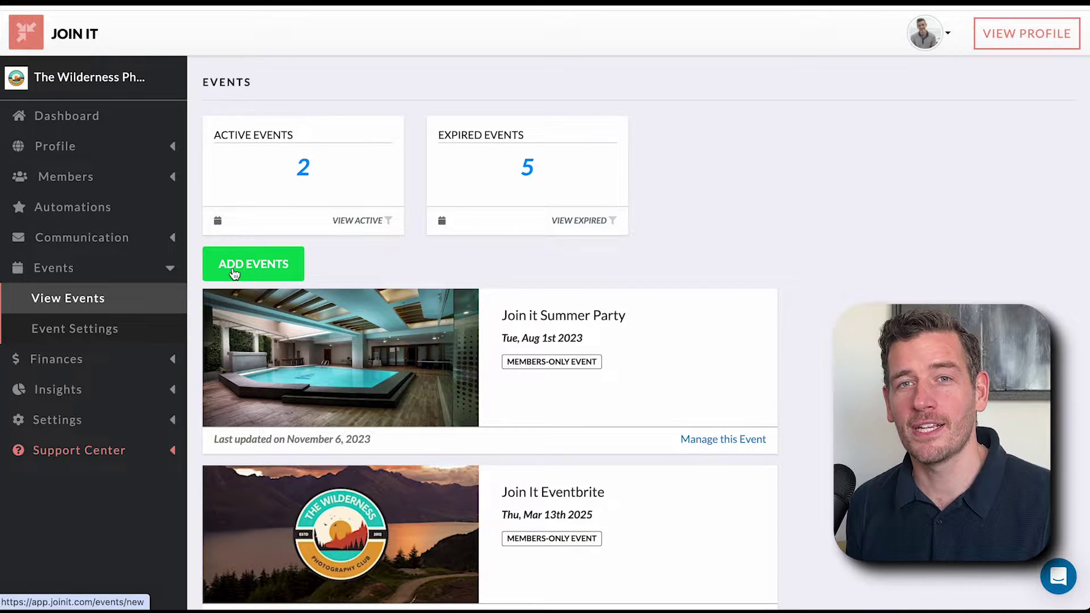
{"action": "left_click", "coordinate": [234, 273]}
{"action": "scroll", "coordinate": [349, 461], "scroll_direction": "down", "scroll_amount": 3}
{"action": "left_click", "coordinate": [317, 517]}
{"action": "scroll", "coordinate": [334, 476], "scroll_direction": "up", "scroll_amount": 3}
{"action": "left_click", "coordinate": [224, 83]}
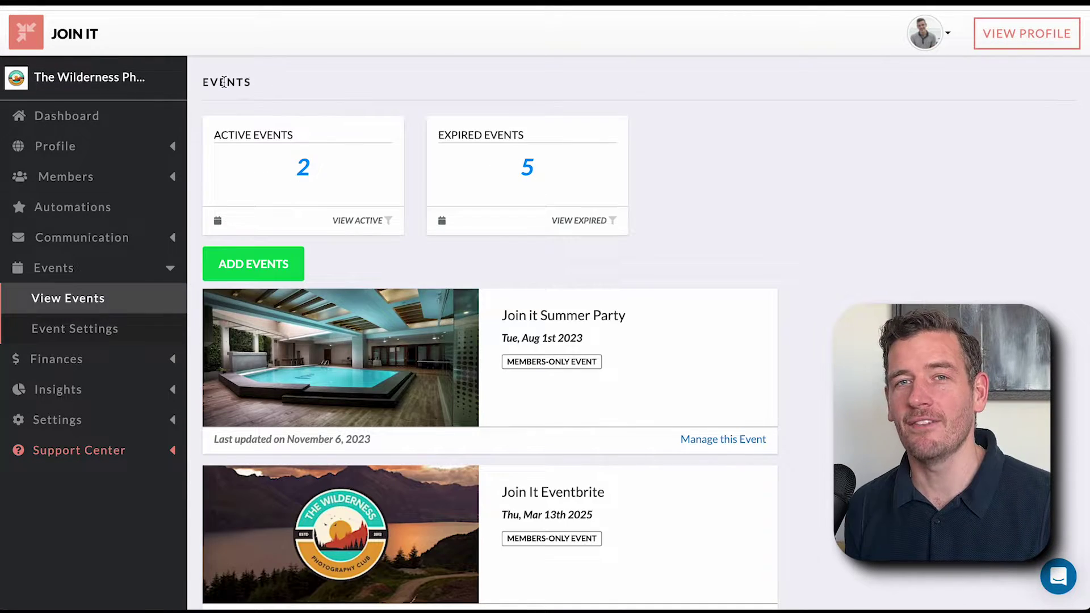
{"action": "left_click", "coordinate": [418, 372]}
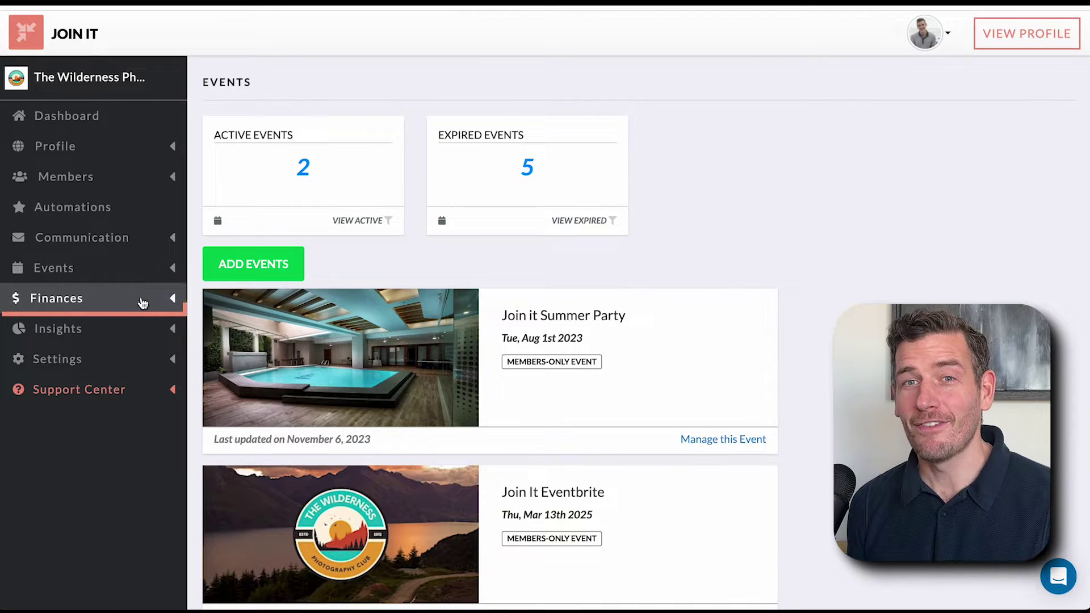
- Visit the Payments list, Taxes & Settings, and the membership Metrics charts
{"action": "left_click", "coordinate": [141, 298]}
{"action": "left_click", "coordinate": [122, 331]}
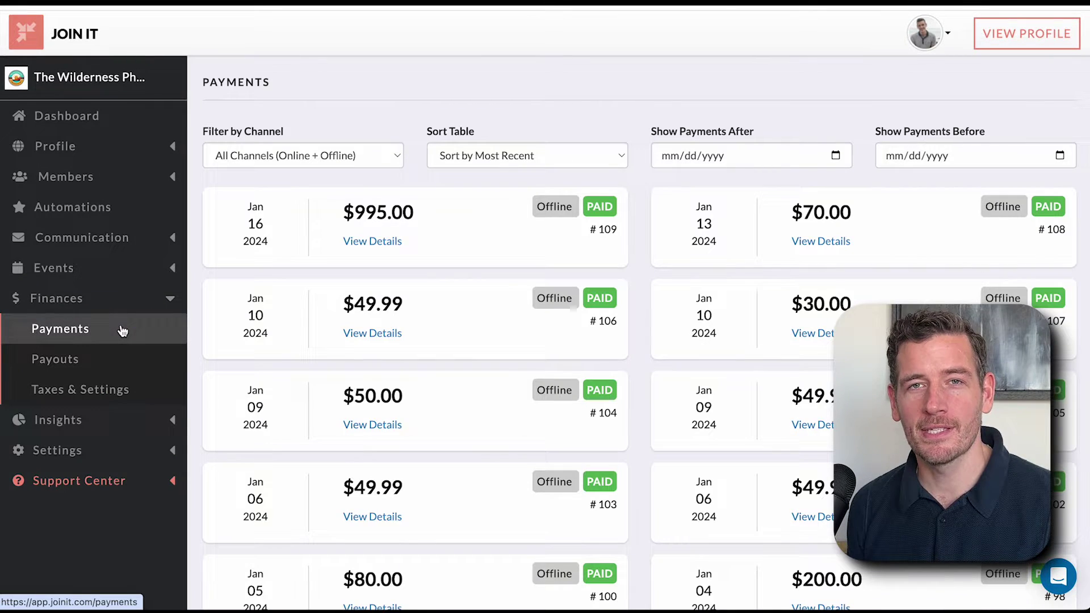
{"action": "left_click", "coordinate": [117, 392]}
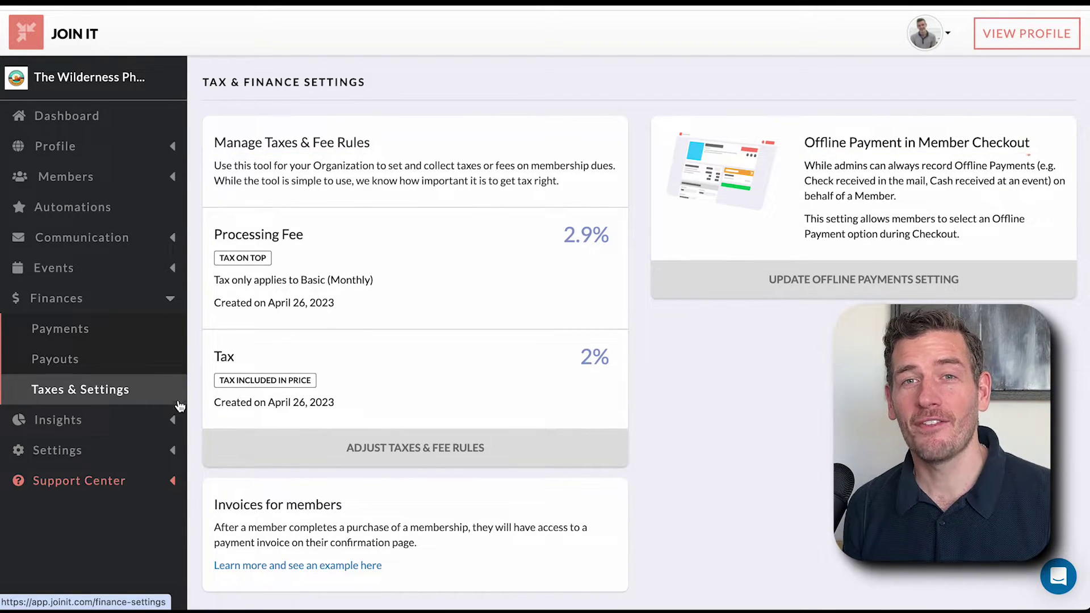
{"action": "left_click", "coordinate": [162, 419]}
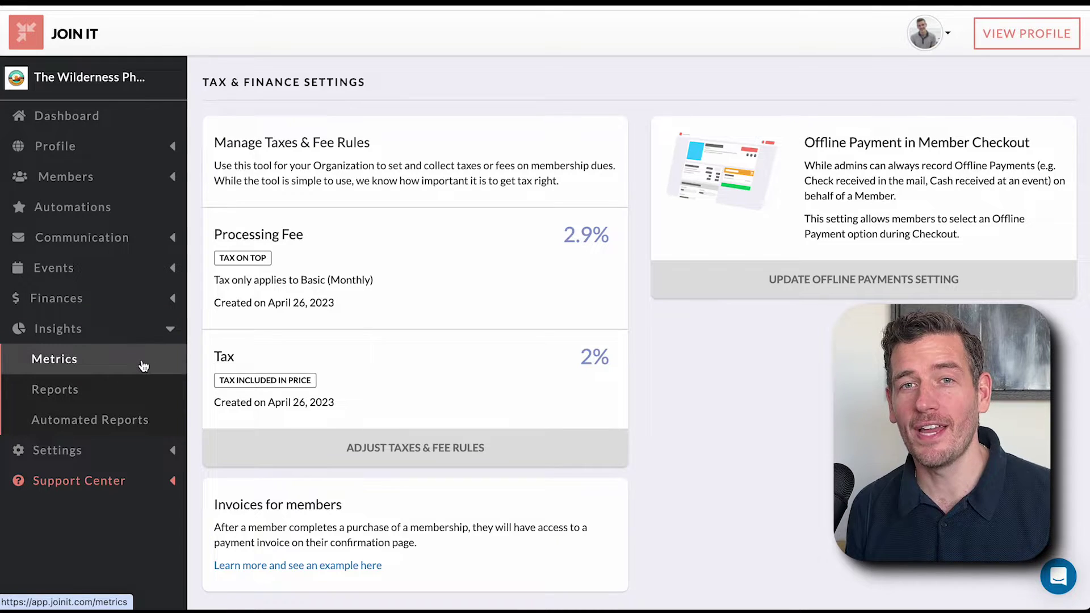
{"action": "left_click", "coordinate": [143, 365]}
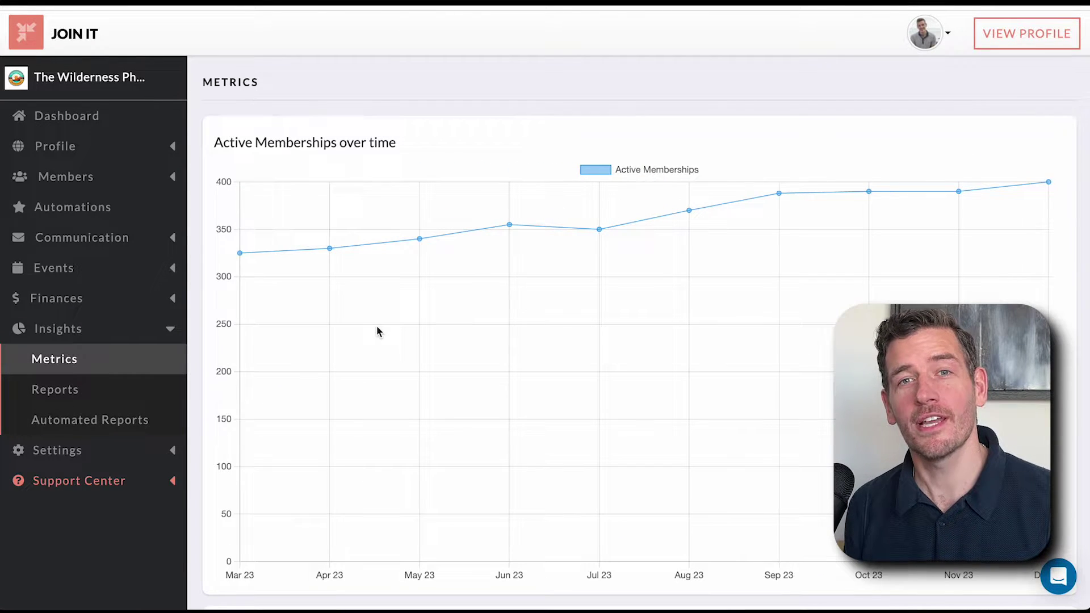
{"action": "scroll", "coordinate": [377, 327], "scroll_direction": "down", "scroll_amount": 15}
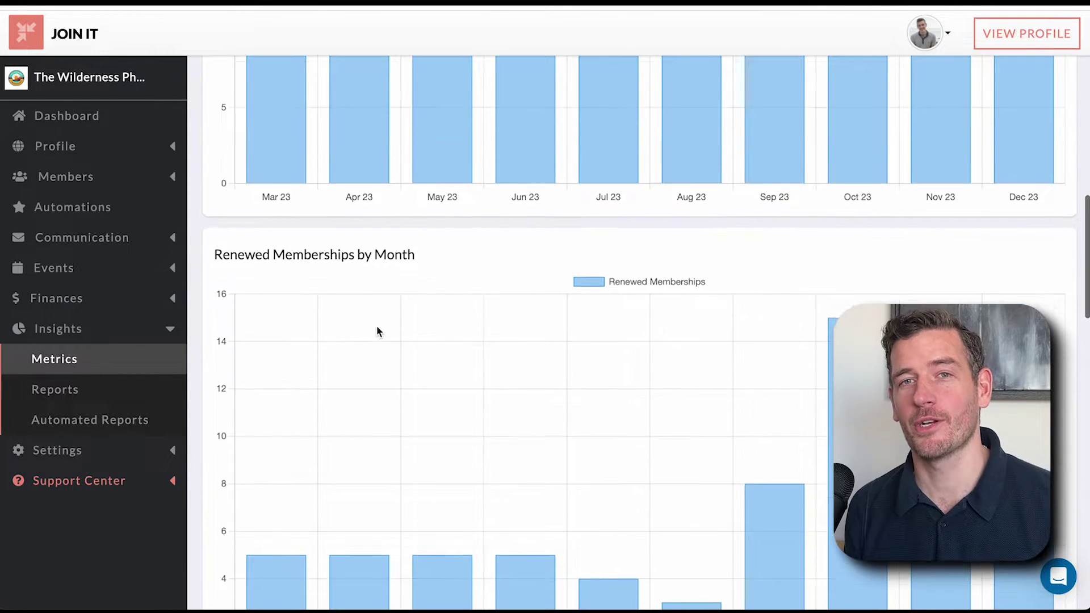
{"action": "scroll", "coordinate": [377, 329], "scroll_direction": "down", "scroll_amount": 10}
- Browse the reports overview, membership reports and custom report setup, ending on Automated Reports
{"action": "left_click", "coordinate": [134, 390]}
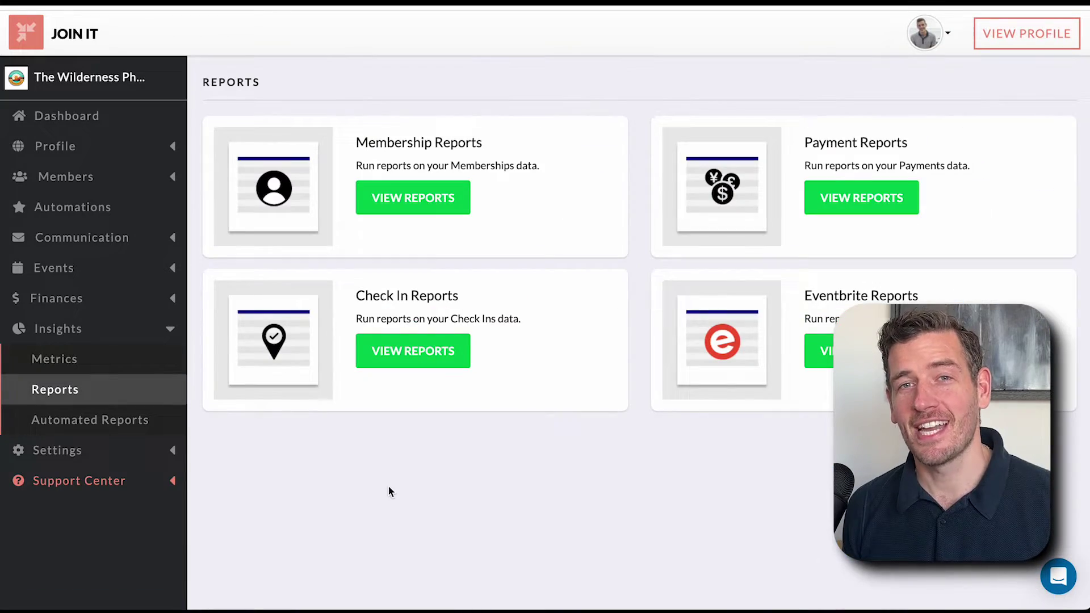
{"action": "left_click", "coordinate": [420, 196]}
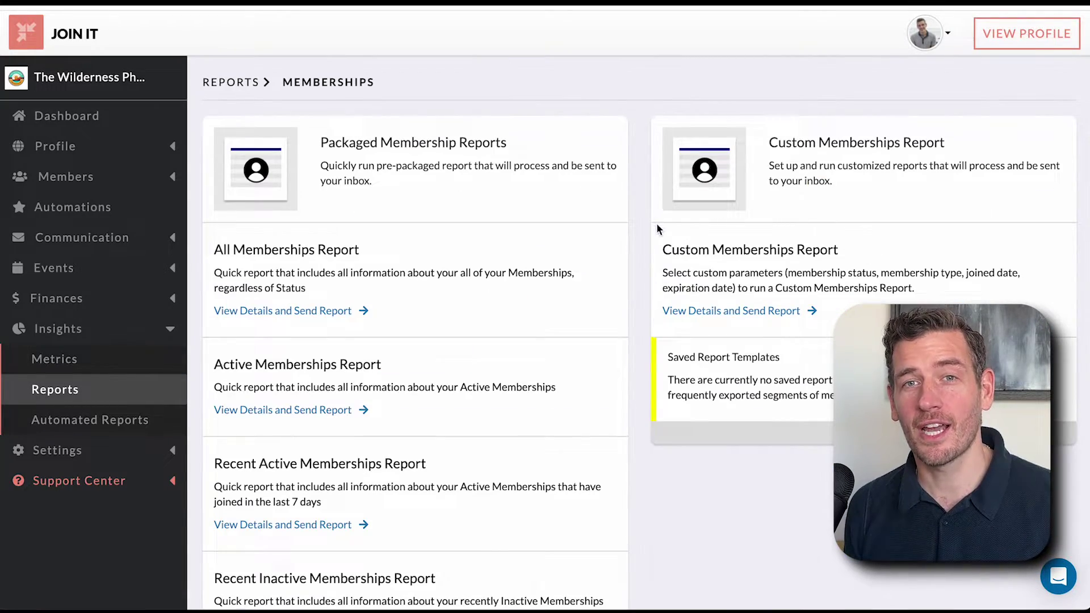
{"action": "left_click", "coordinate": [698, 309]}
{"action": "scroll", "coordinate": [699, 310], "scroll_direction": "down", "scroll_amount": 20}
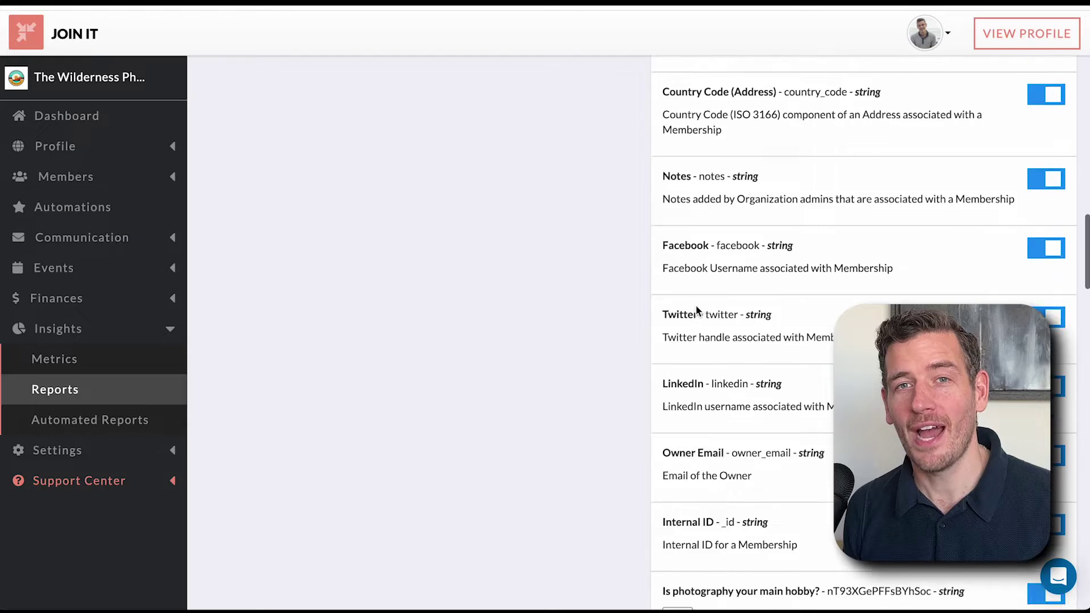
{"action": "scroll", "coordinate": [538, 346], "scroll_direction": "up", "scroll_amount": 20}
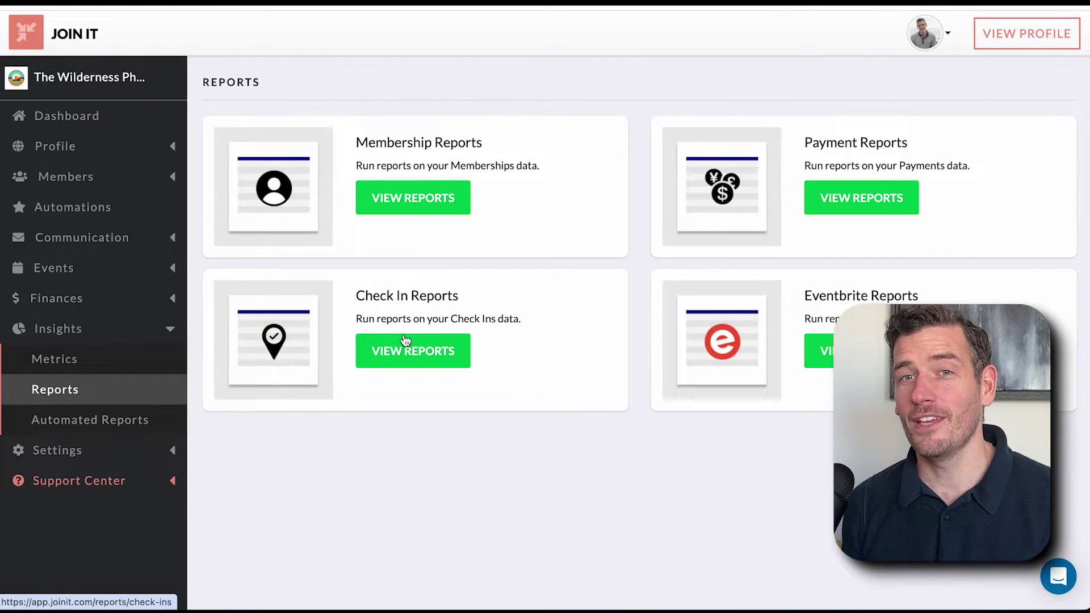
{"action": "left_click", "coordinate": [141, 422]}
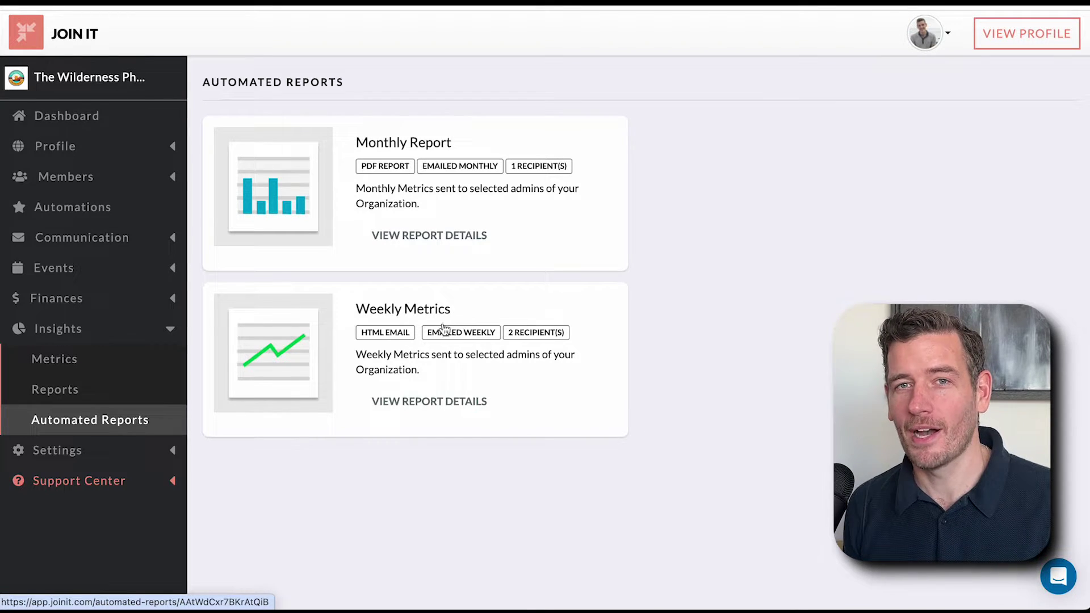
{"action": "left_click", "coordinate": [156, 450]}
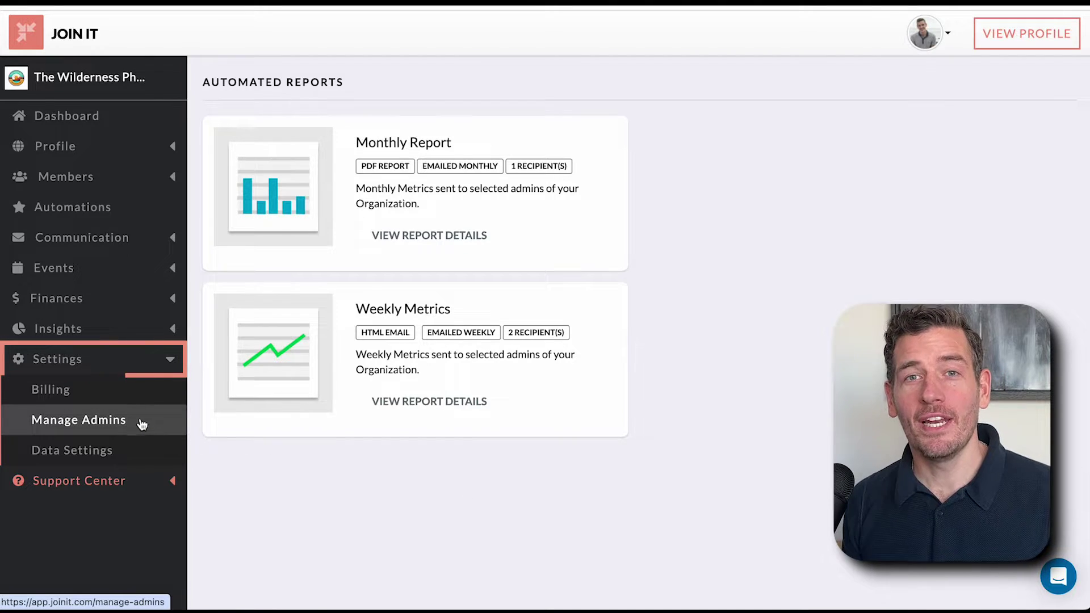
- Visit Manage Admins, Billing and Data Settings, then return to the dashboard
{"action": "left_click", "coordinate": [140, 423]}
{"action": "left_click", "coordinate": [126, 390]}
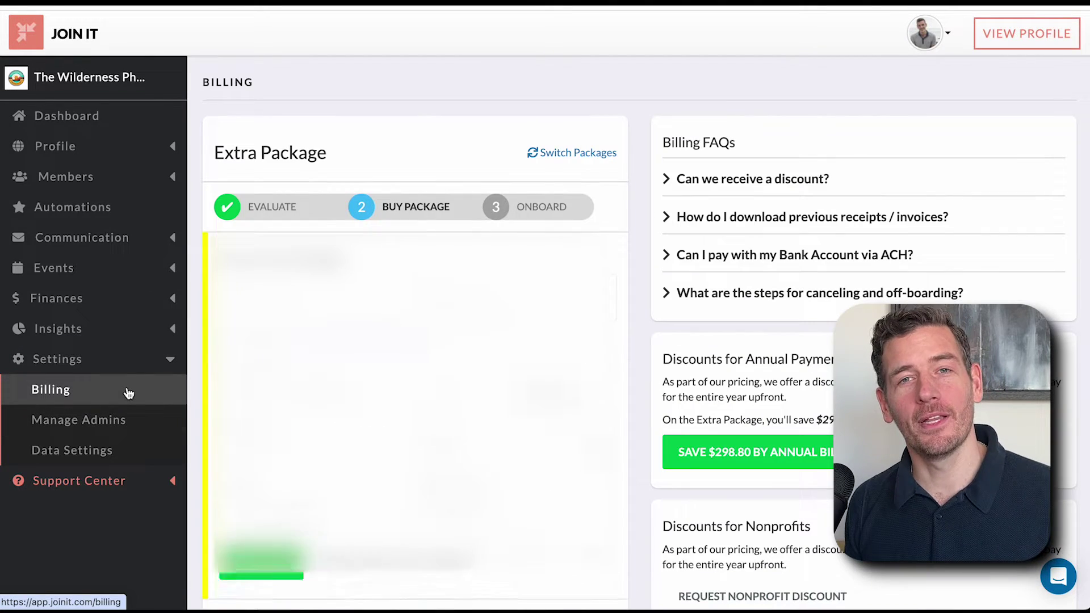
{"action": "left_click", "coordinate": [107, 454]}
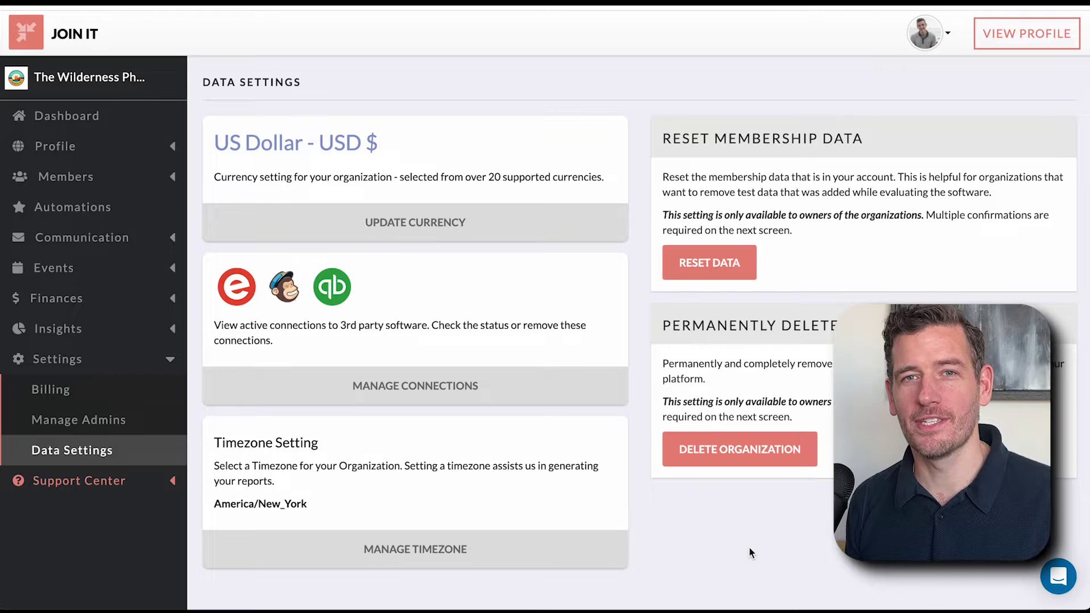
{"action": "left_click", "coordinate": [109, 117]}
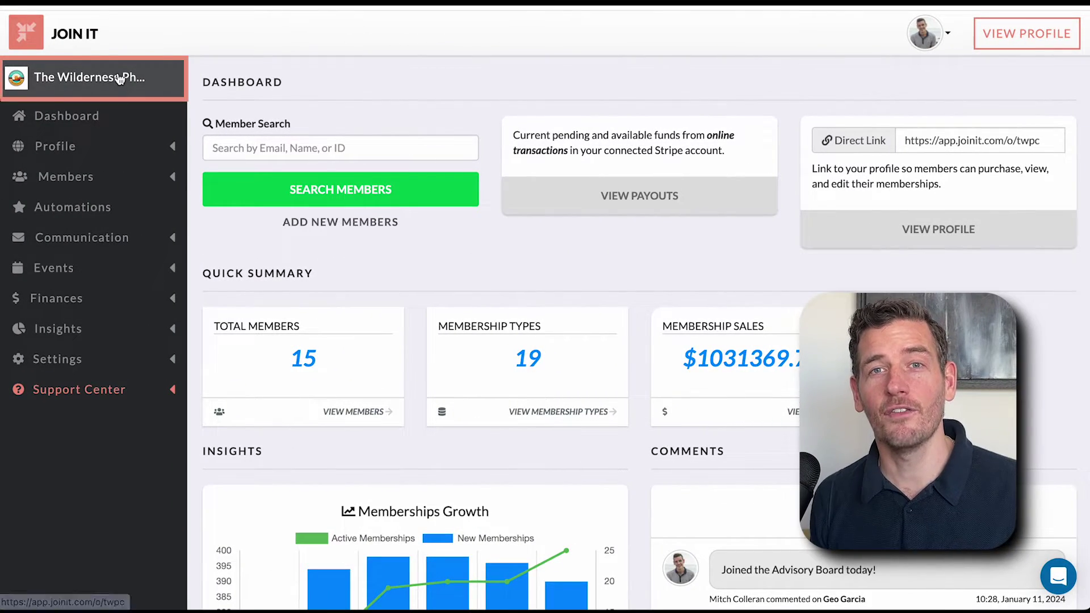
- Open The Wilderness Photography Club's public profile and review the VIP and Premium (Annual) membership options
{"action": "left_click", "coordinate": [119, 74]}
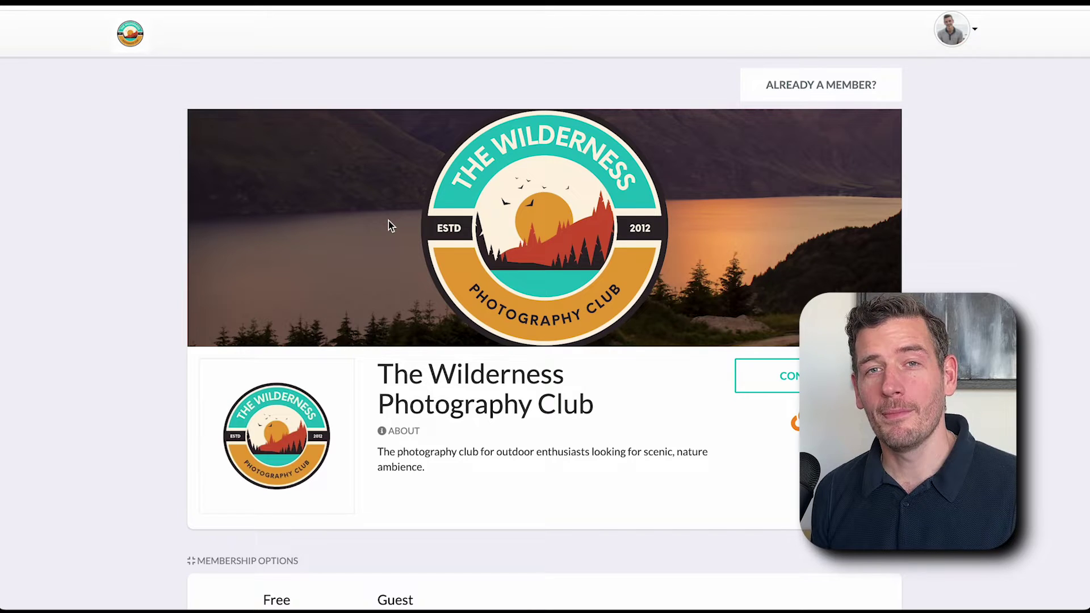
{"action": "scroll", "coordinate": [388, 222], "scroll_direction": "down", "scroll_amount": 5}
{"action": "scroll", "coordinate": [388, 220], "scroll_direction": "down", "scroll_amount": 2}
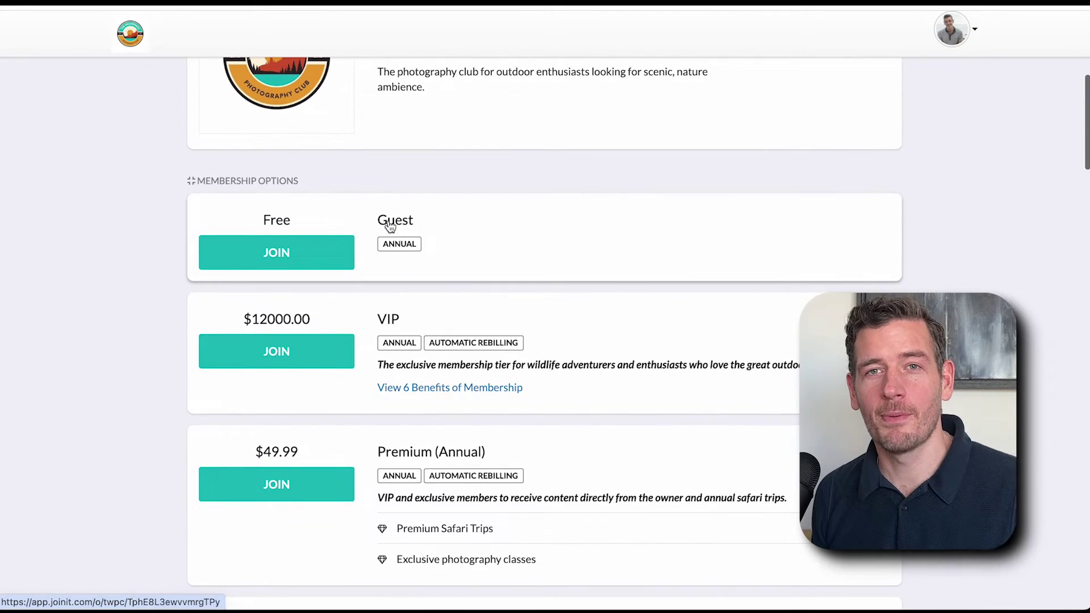
{"action": "left_click", "coordinate": [432, 384]}
{"action": "scroll", "coordinate": [430, 390], "scroll_direction": "down", "scroll_amount": 4}
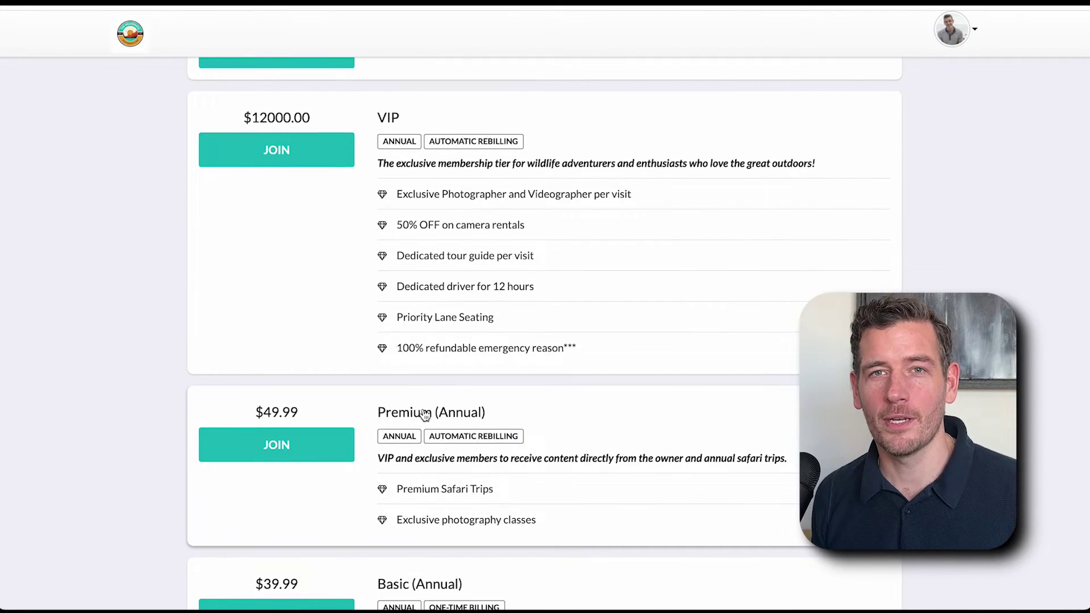
{"action": "left_click", "coordinate": [423, 412]}
- Choose the free Guest membership instead and continue through its join form
{"action": "scroll", "coordinate": [423, 410], "scroll_direction": "down", "scroll_amount": 12}
{"action": "scroll", "coordinate": [423, 410], "scroll_direction": "down", "scroll_amount": 1}
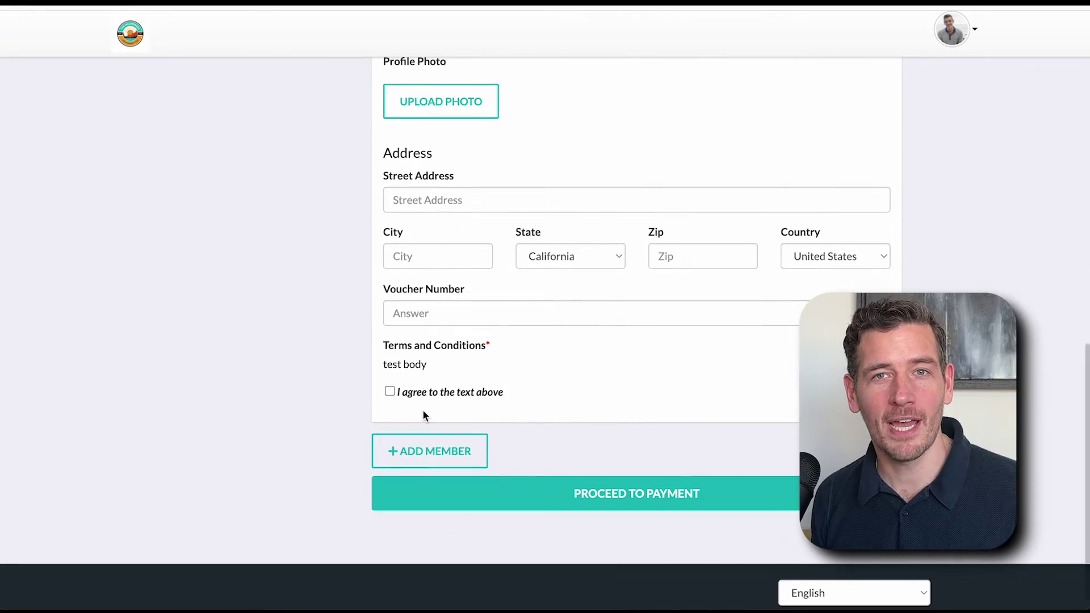
{"action": "scroll", "coordinate": [423, 410], "scroll_direction": "up", "scroll_amount": 10}
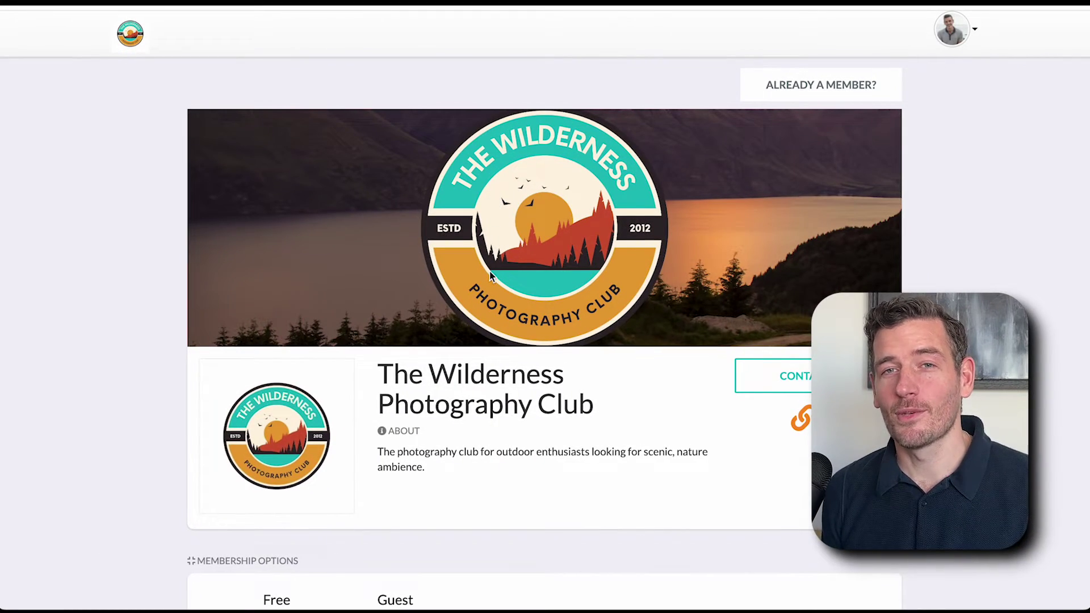
{"action": "scroll", "coordinate": [492, 276], "scroll_direction": "down", "scroll_amount": 3}
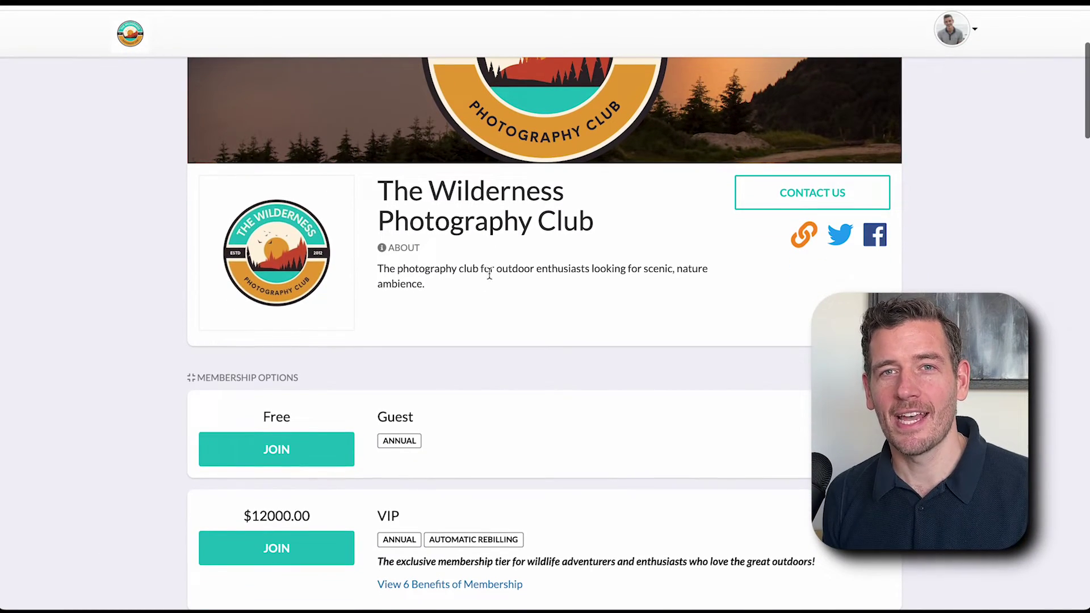
{"action": "left_click", "coordinate": [469, 427]}
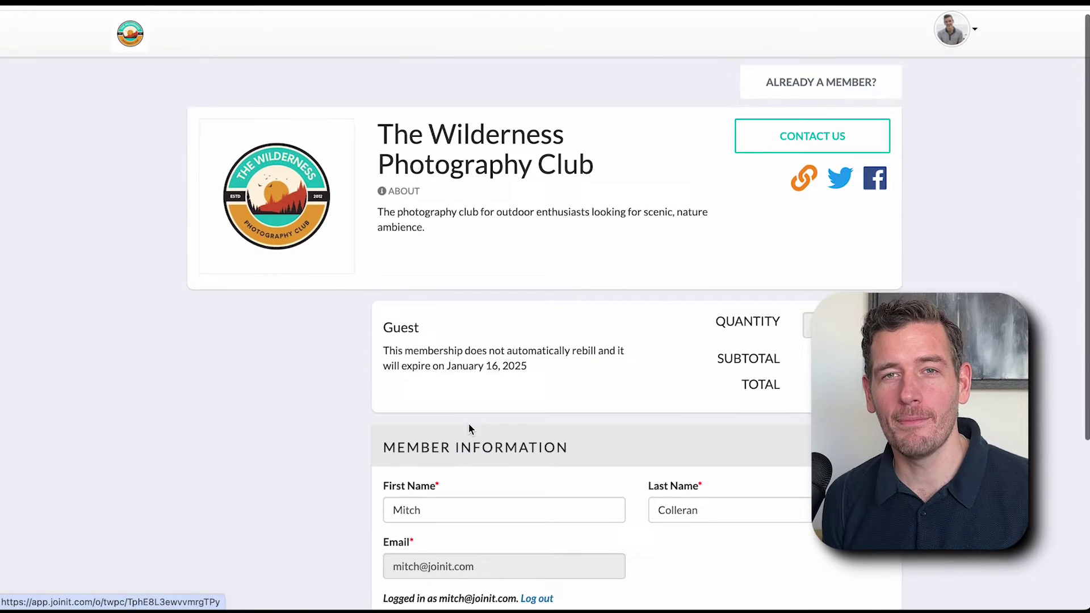
{"action": "scroll", "coordinate": [468, 427], "scroll_direction": "down", "scroll_amount": 4}
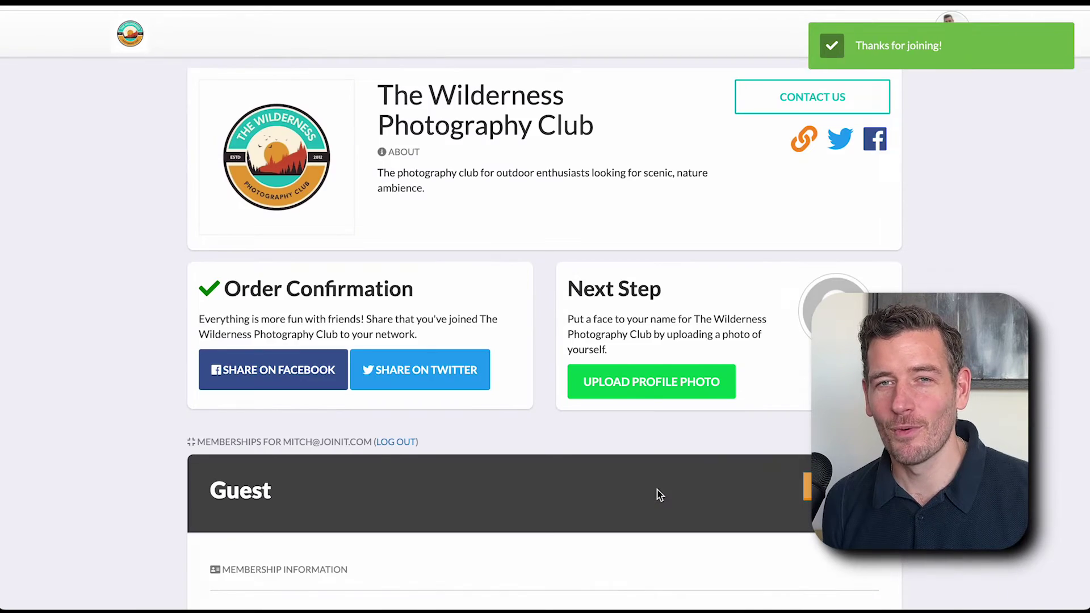
- Look over the pending Guest membership's dates, details and action links
{"action": "scroll", "coordinate": [657, 489], "scroll_direction": "down", "scroll_amount": 5}
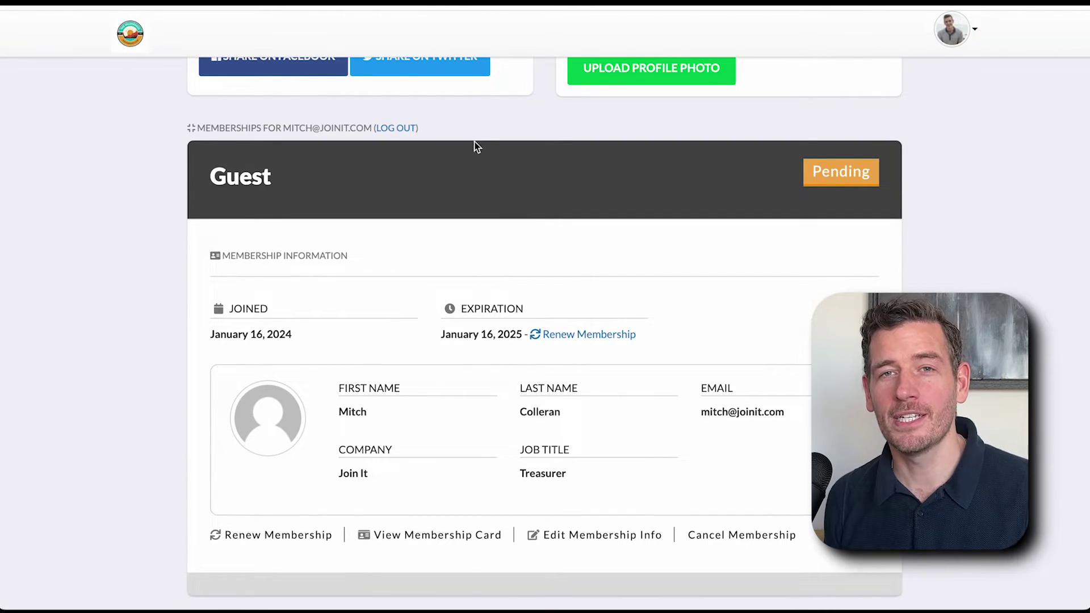
{"action": "scroll", "coordinate": [420, 211], "scroll_direction": "down", "scroll_amount": 1}
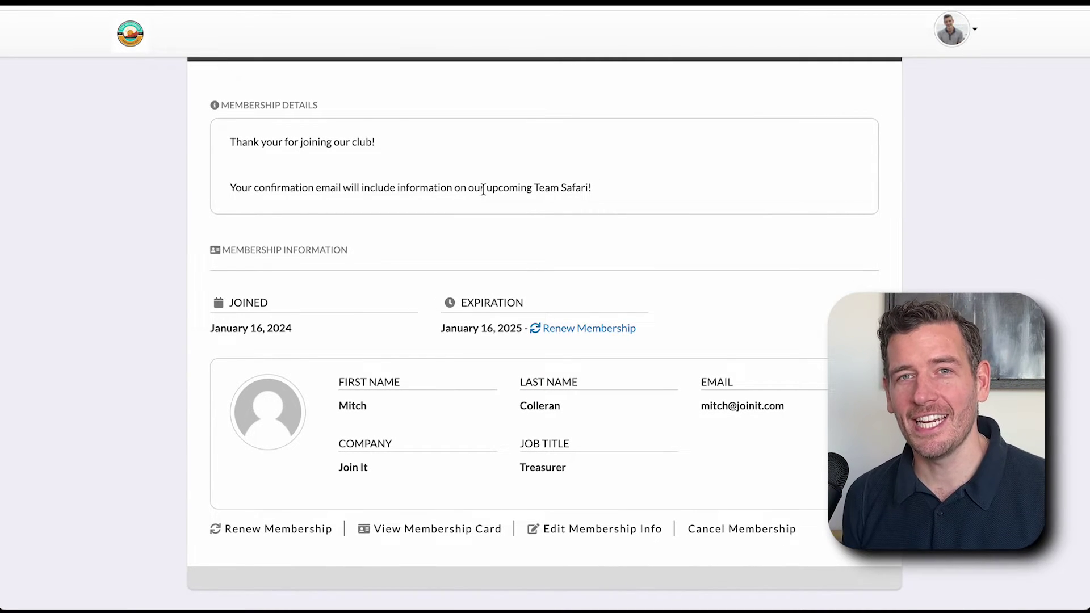
{"action": "scroll", "coordinate": [483, 189], "scroll_direction": "up", "scroll_amount": 1}
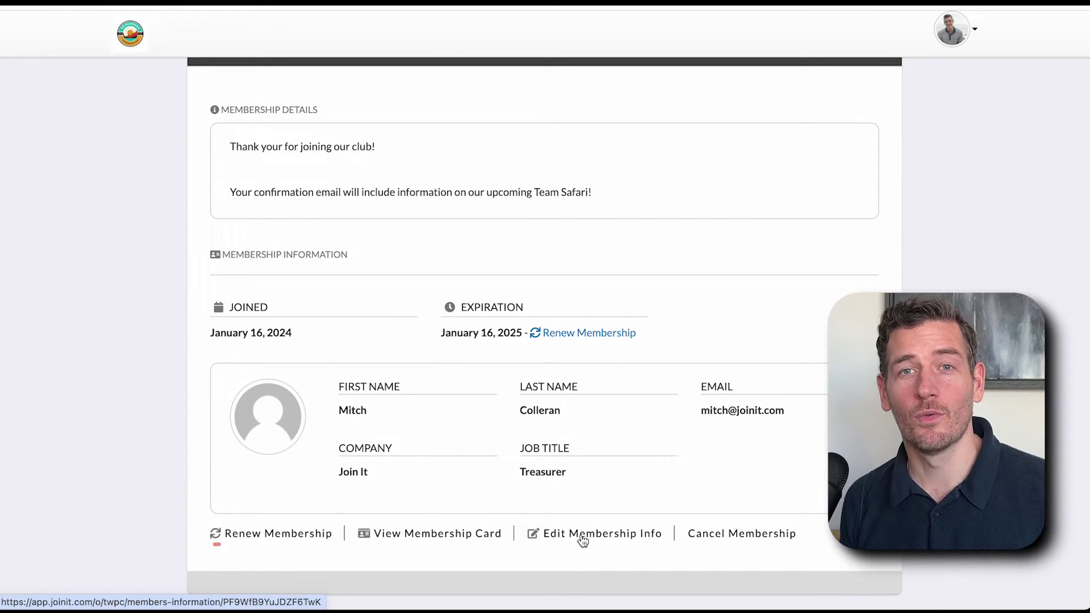
{"action": "scroll", "coordinate": [580, 277], "scroll_direction": "down", "scroll_amount": 2}
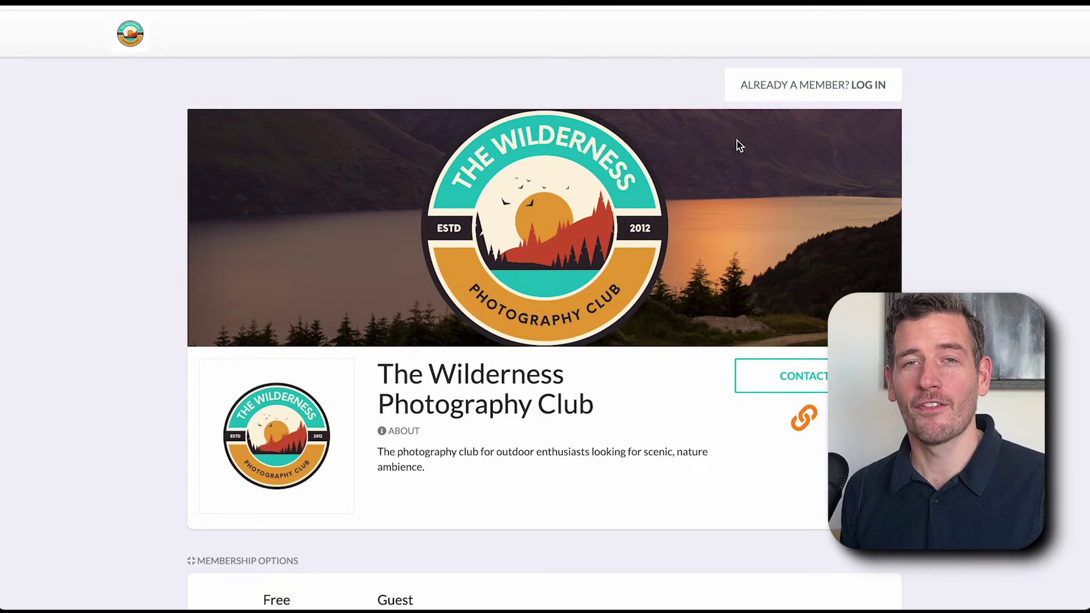
- Log in as the new member using their e-mail address and account password
{"action": "left_click", "coordinate": [815, 81]}
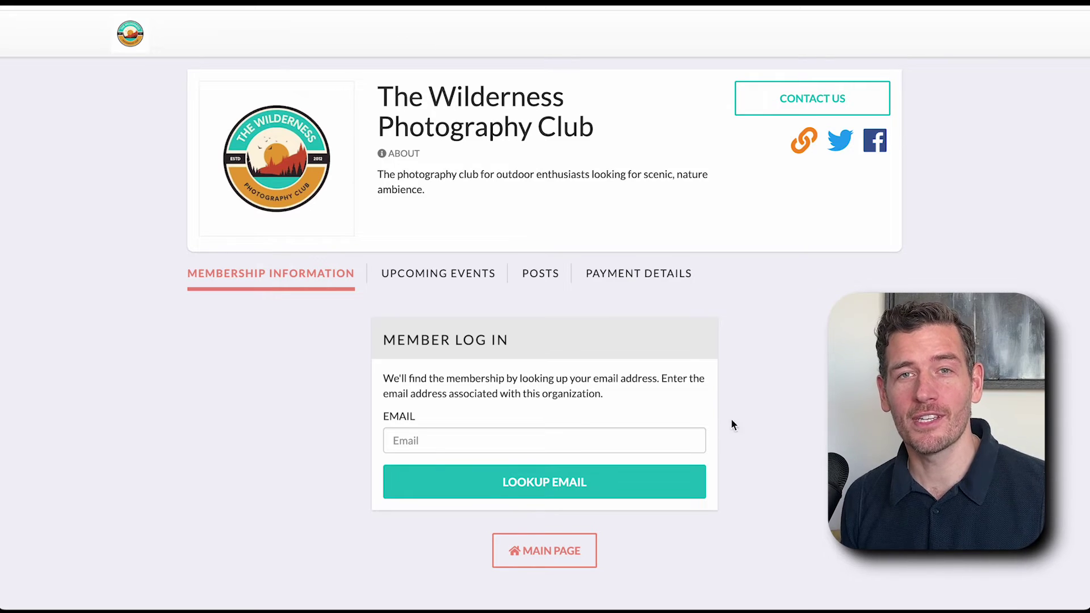
{"action": "left_click", "coordinate": [522, 439]}
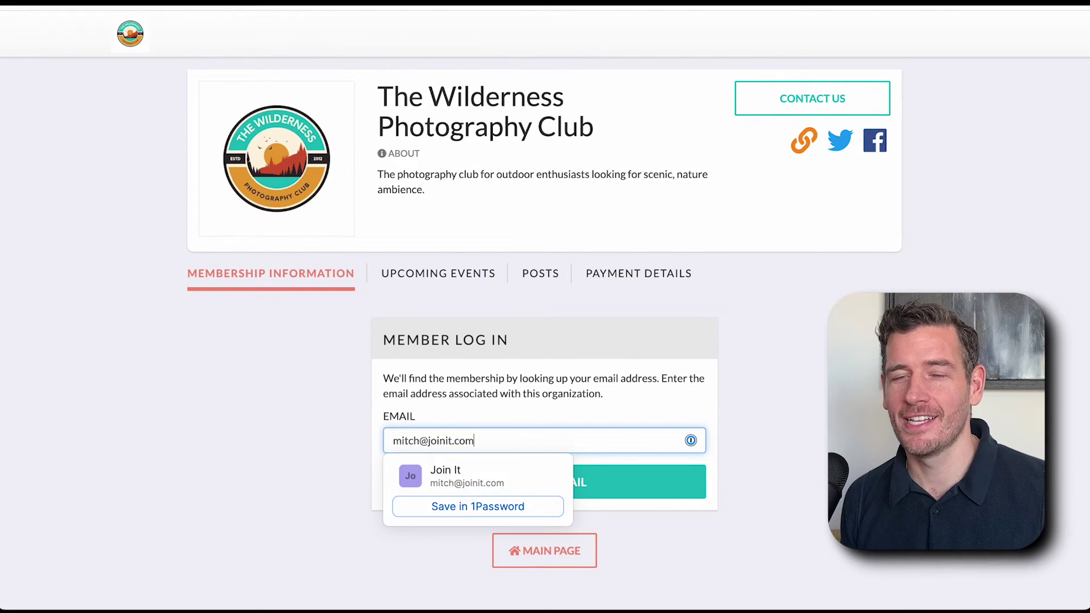
{"action": "key", "text": "Return"}
{"action": "type", "text": "••••••••••••"}
{"action": "left_click", "coordinate": [602, 446]}
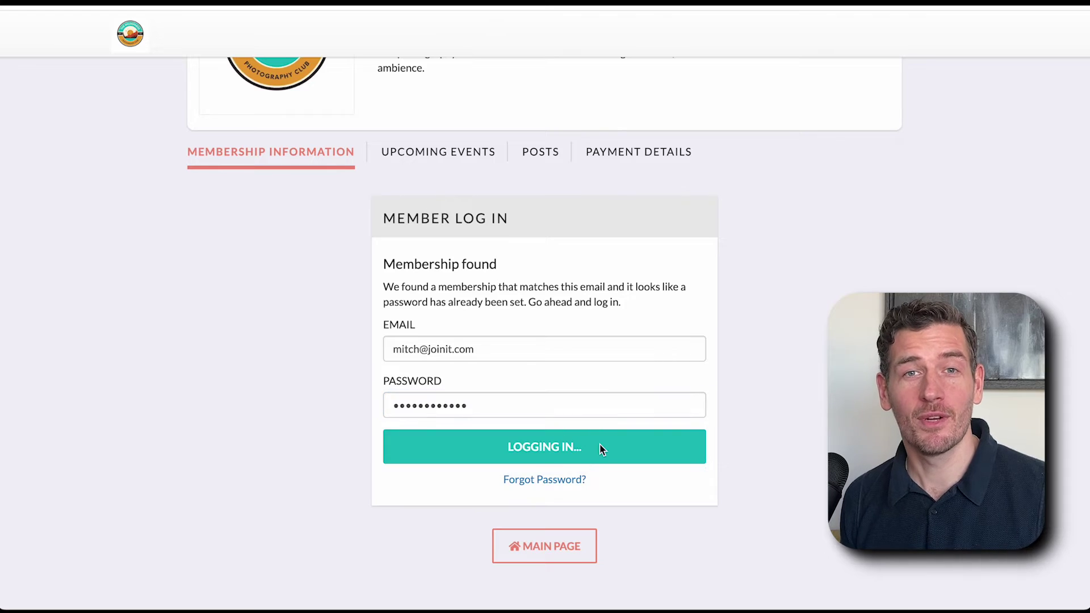